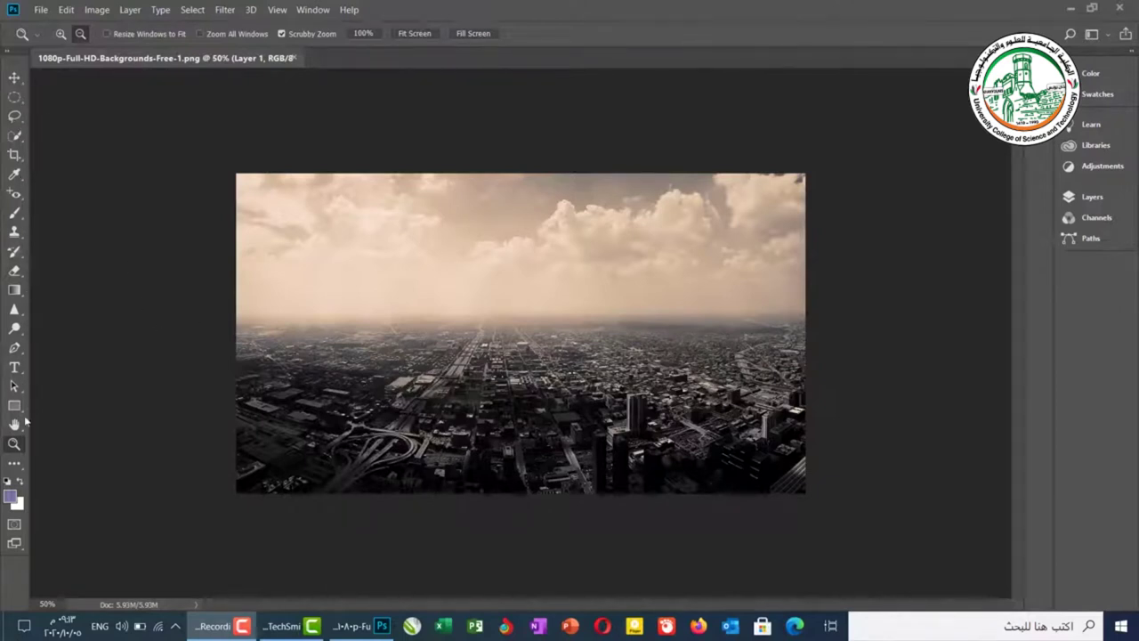
- Zoom in on the sky above the horizon to about 945% with the Zoom tool
{"action": "left_click", "coordinate": [13, 78]}
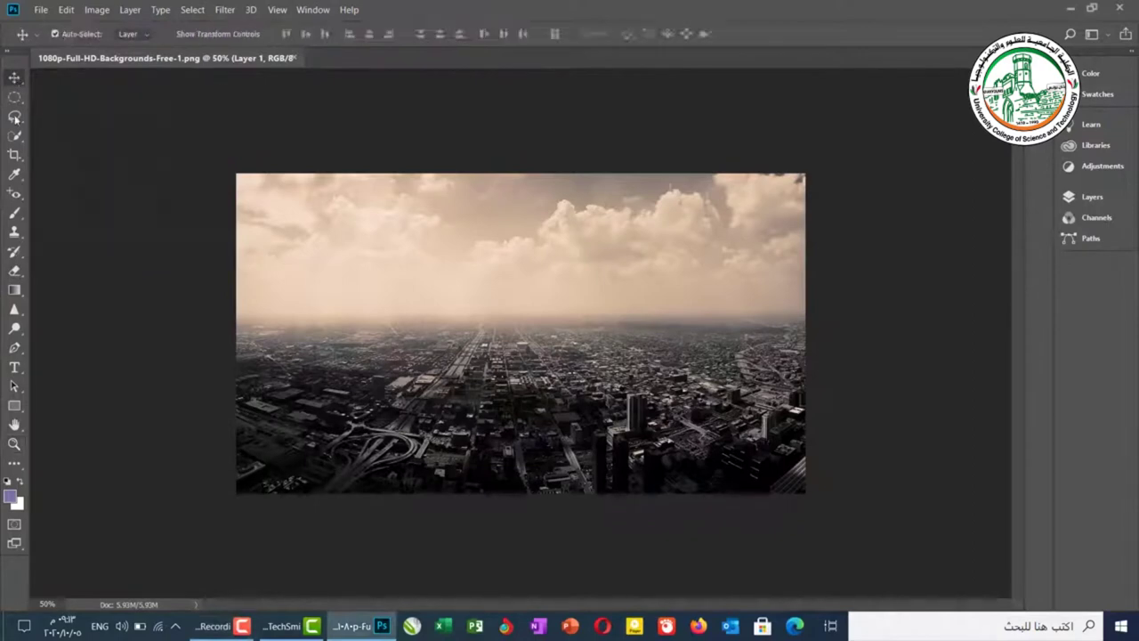
{"action": "left_click", "coordinate": [14, 444]}
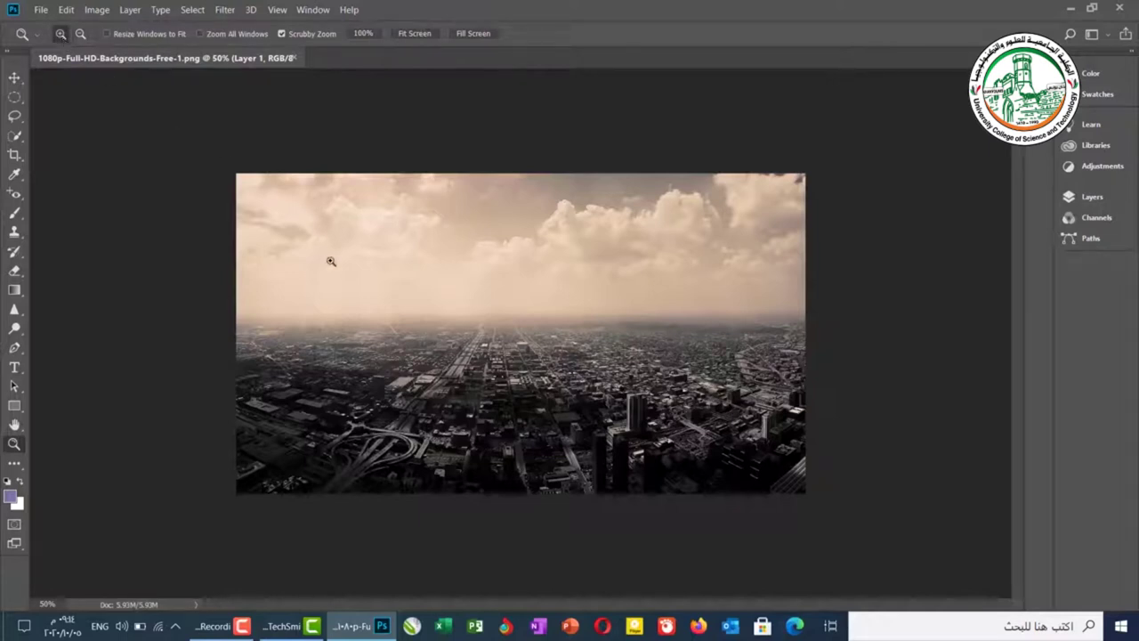
{"action": "left_click", "coordinate": [514, 274]}
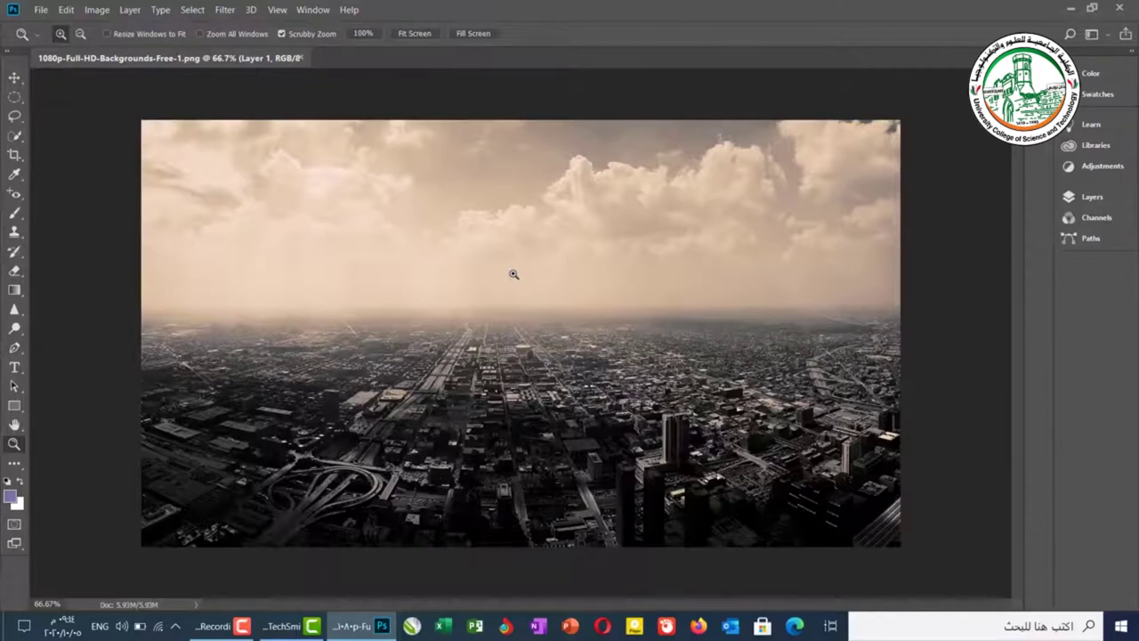
{"action": "left_click", "coordinate": [514, 274]}
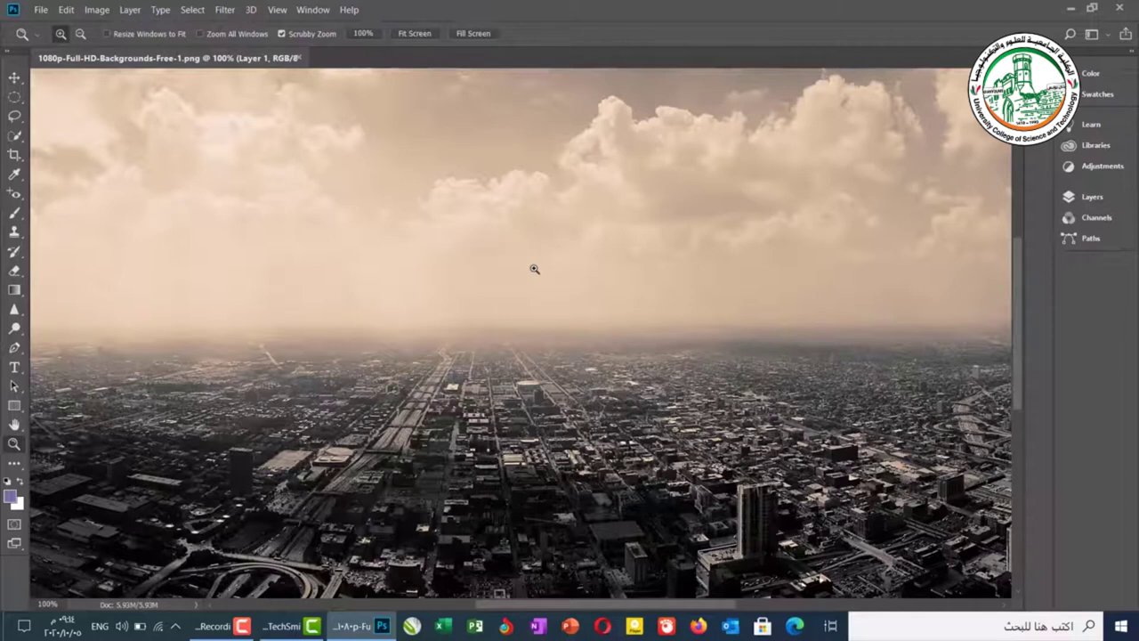
{"action": "left_click_drag", "start_coordinate": [534, 269], "coordinate": [534, 269]}
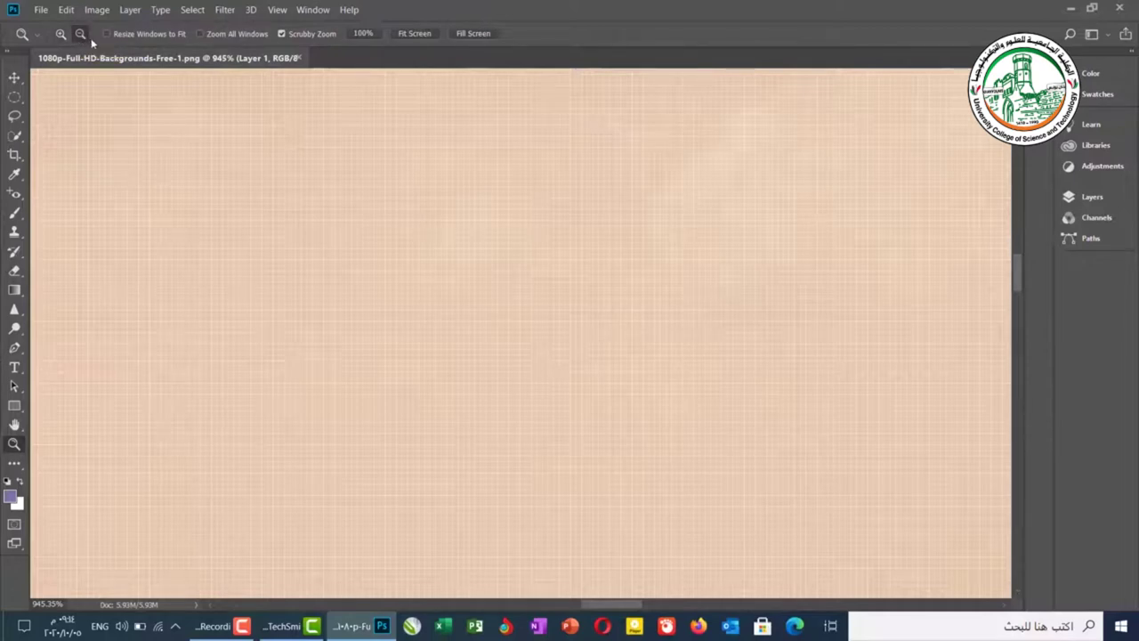
- Switch the Zoom tool to zooming out and reduce the image view to about 50%
{"action": "left_click", "coordinate": [438, 205]}
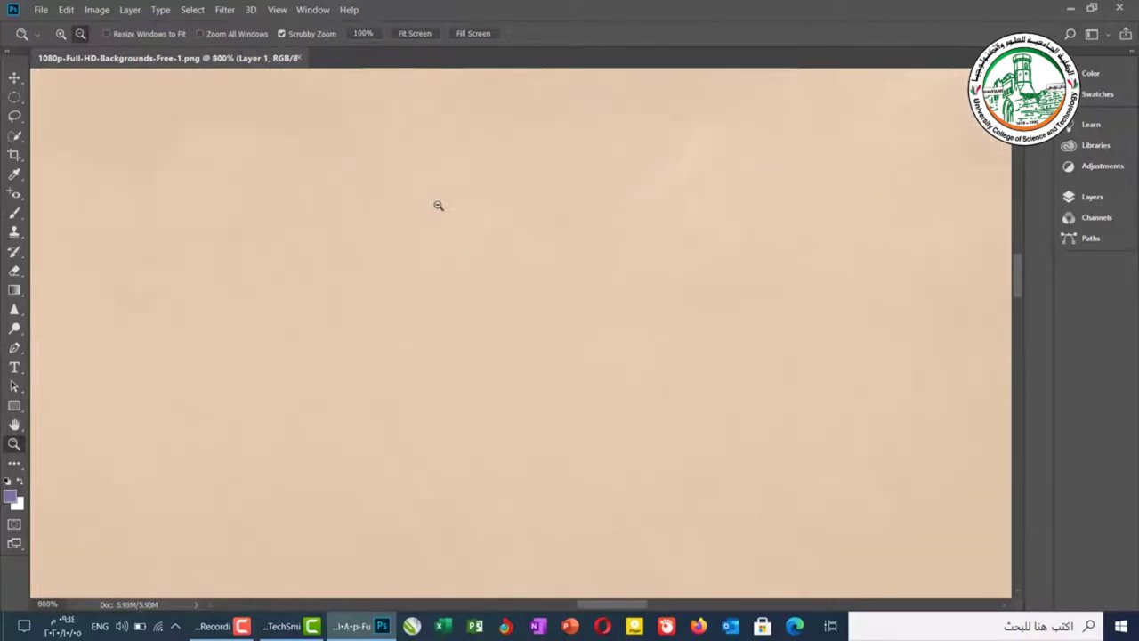
{"action": "left_click", "coordinate": [438, 206]}
{"action": "left_click_drag", "start_coordinate": [438, 205], "coordinate": [438, 206]}
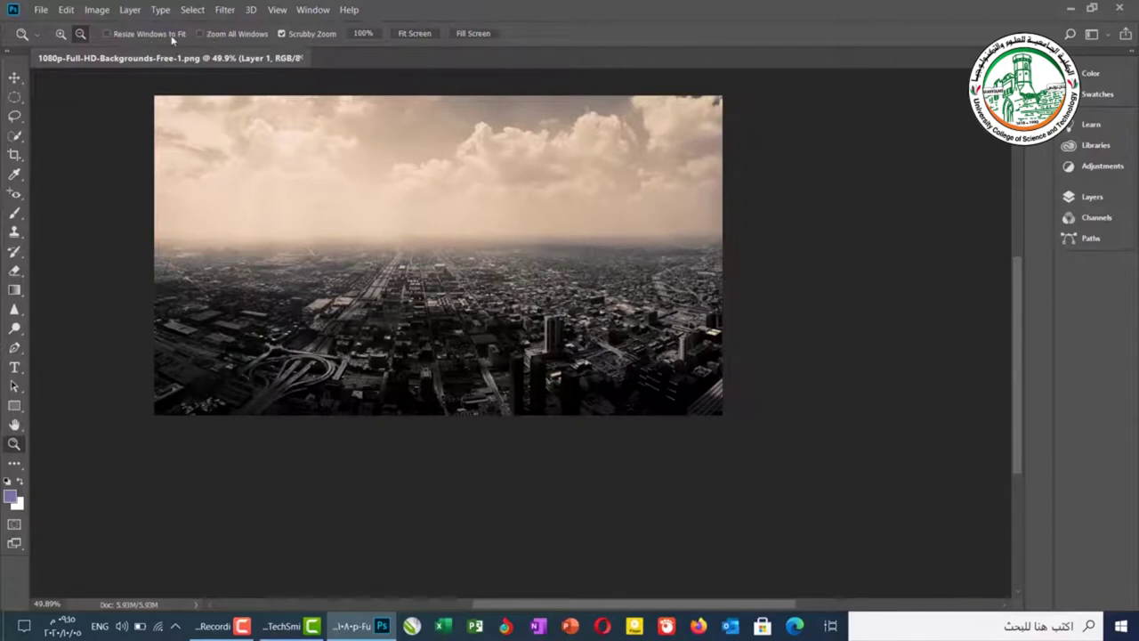
- Compare the Fit Screen and Fill Screen view sizes on the image, ending with Fill Screen
{"action": "left_click", "coordinate": [420, 35]}
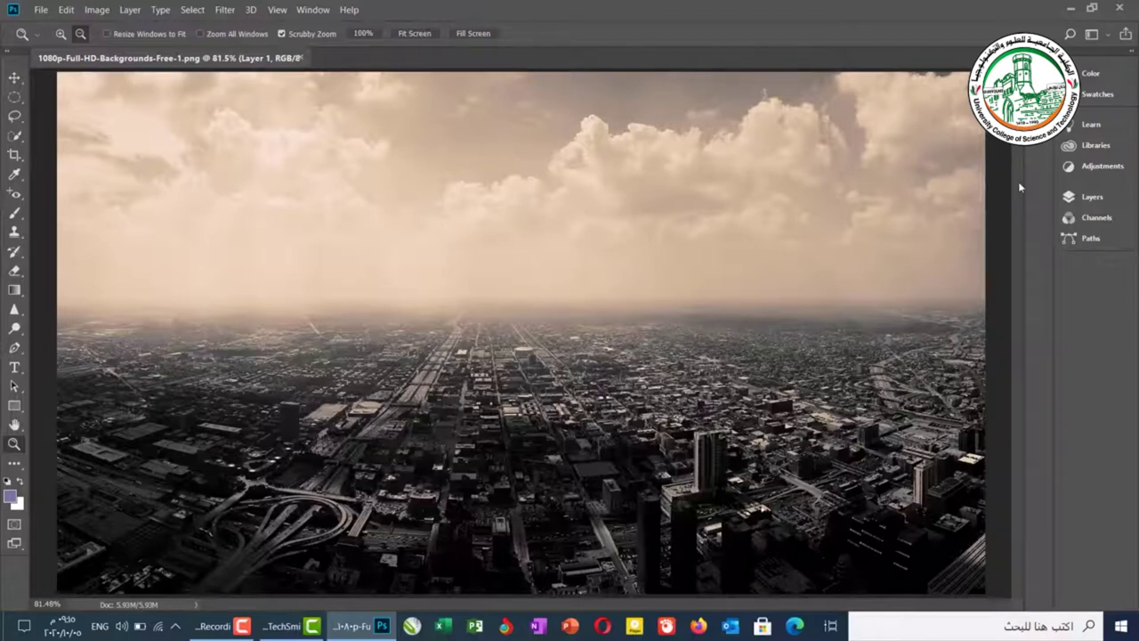
{"action": "left_click", "coordinate": [486, 34]}
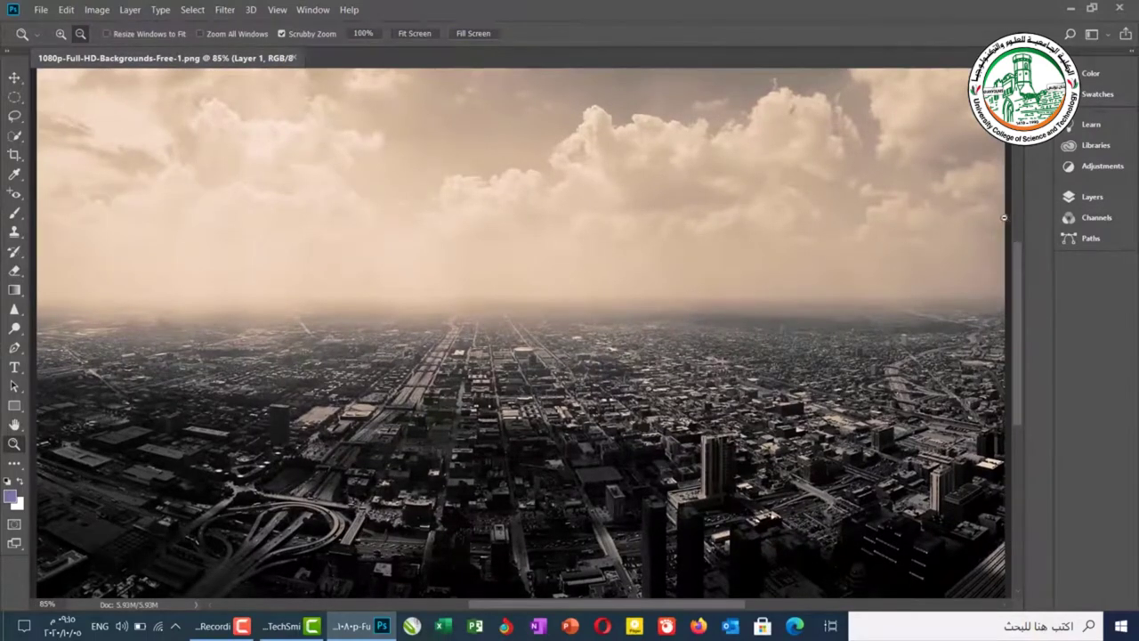
{"action": "left_click", "coordinate": [414, 34]}
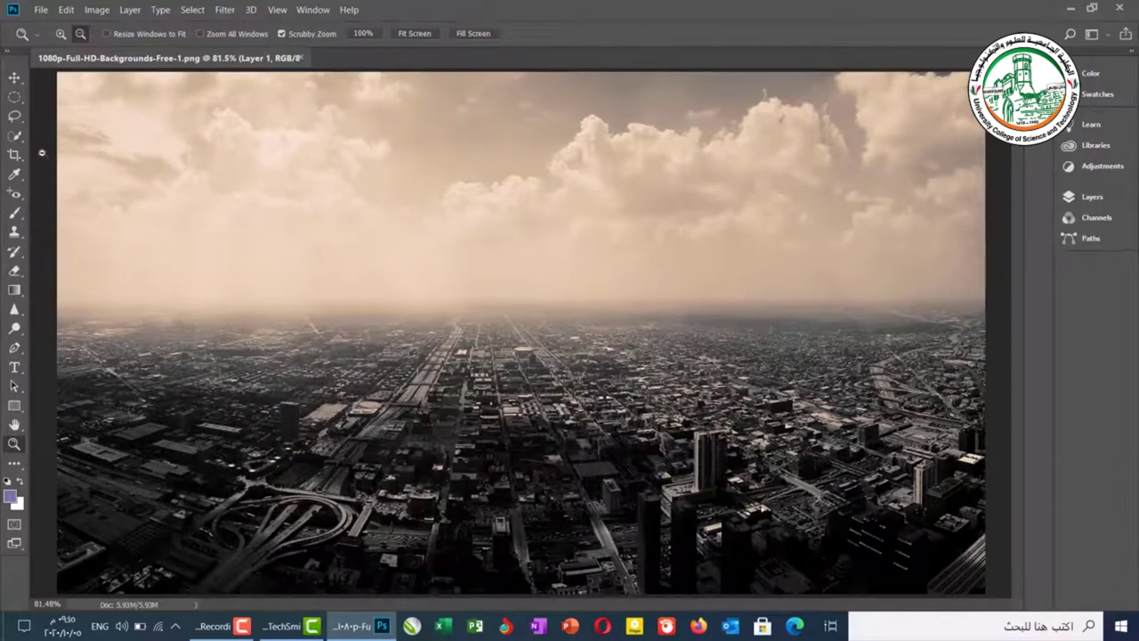
{"action": "left_click", "coordinate": [473, 34]}
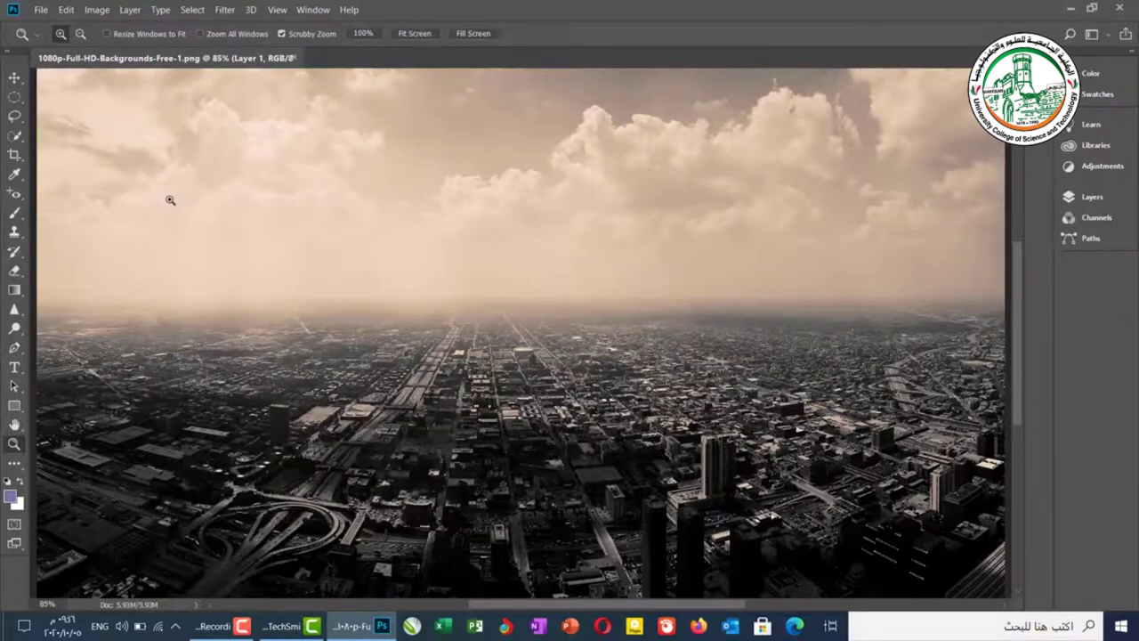
- Without using the Zoom tool on the canvas, magnify the image to 400% and reduce it to 66.7%
{"action": "key", "text": "ctrl+plus"}
{"action": "key", "text": "ctrl+plus"}
{"action": "key", "text": "ctrl+plus"}
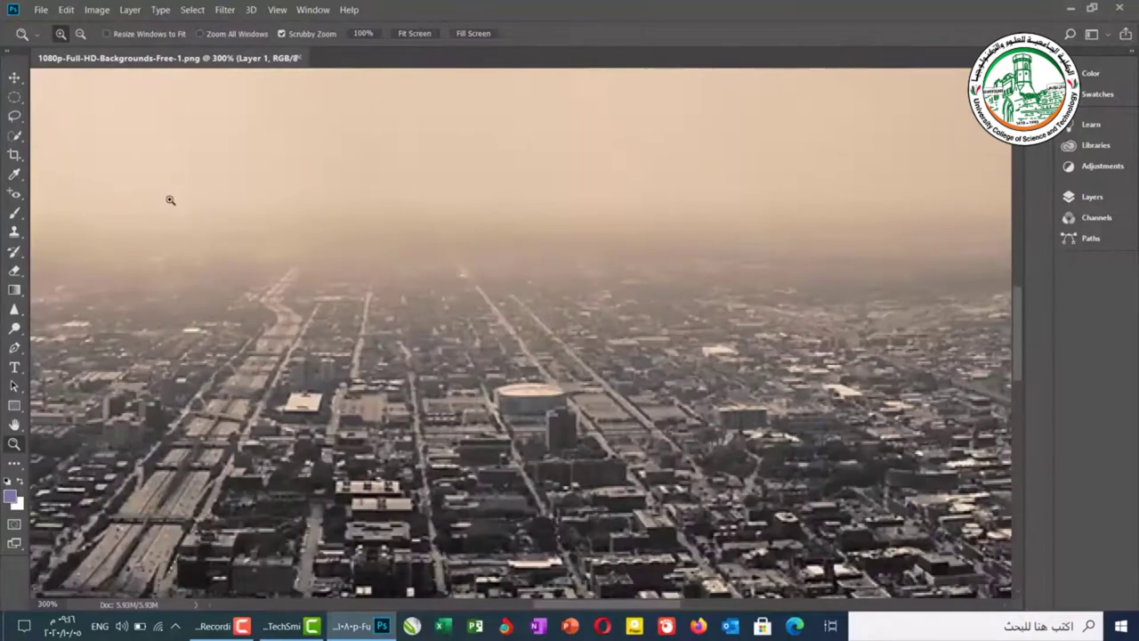
{"action": "key", "text": "ctrl+plus"}
{"action": "key", "text": "ctrl+minus"}
{"action": "key", "text": "ctrl+minus"}
{"action": "key", "text": "ctrl+minus"}
{"action": "key", "text": "ctrl+minus"}
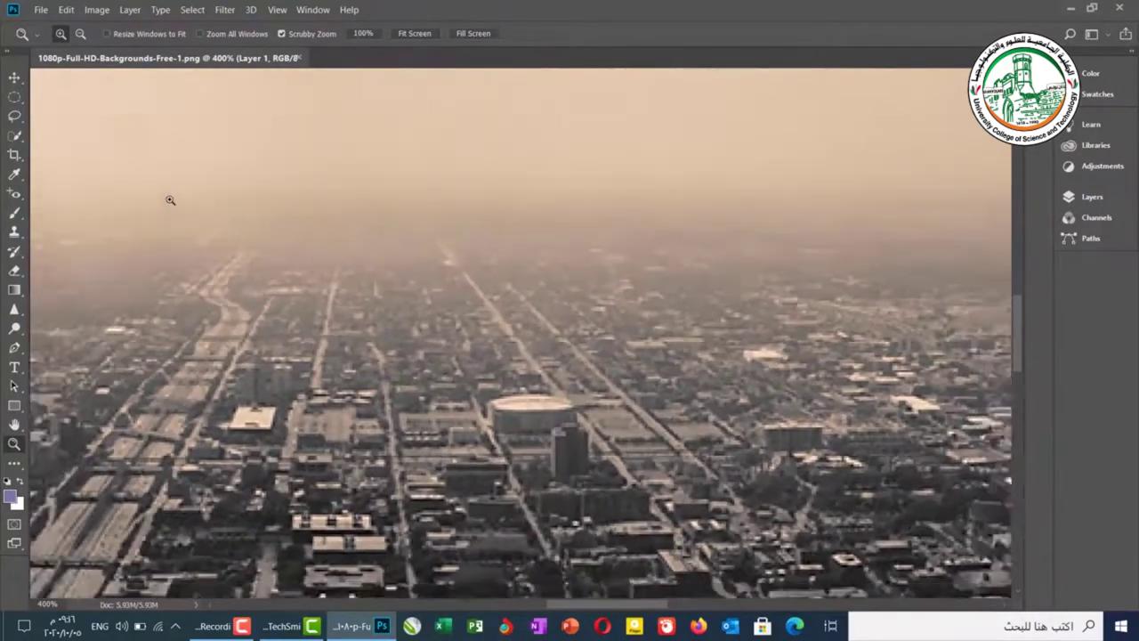
{"action": "key", "text": "ctrl+minus"}
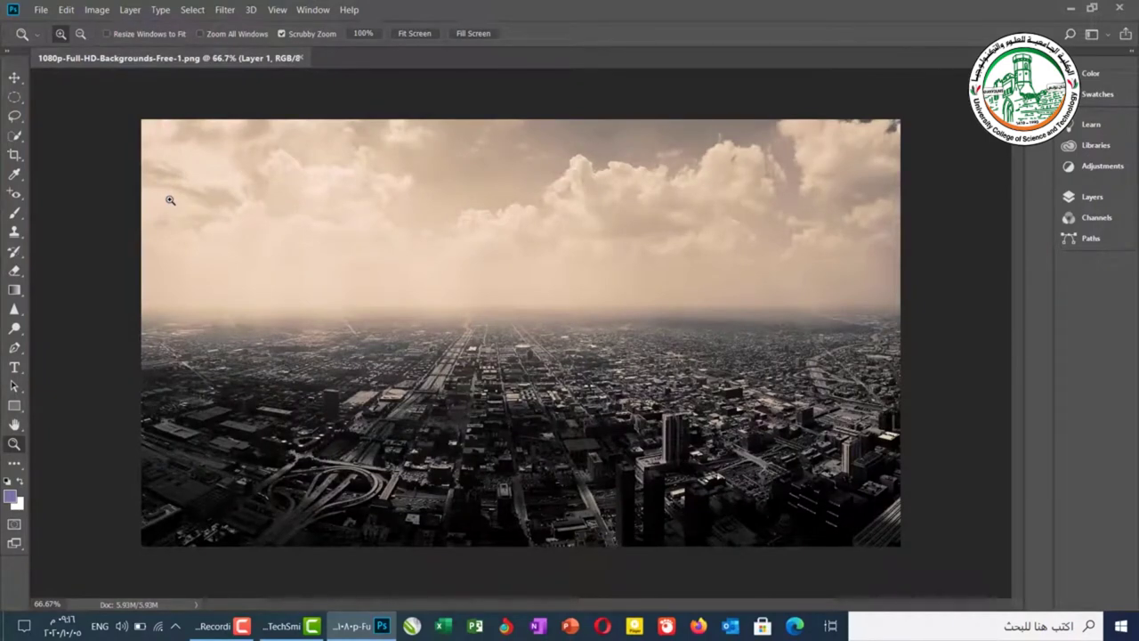
- Fit the image to the window, and step the magnification up to 300% and down to 33.3%
{"action": "key", "text": "ctrl+plus"}
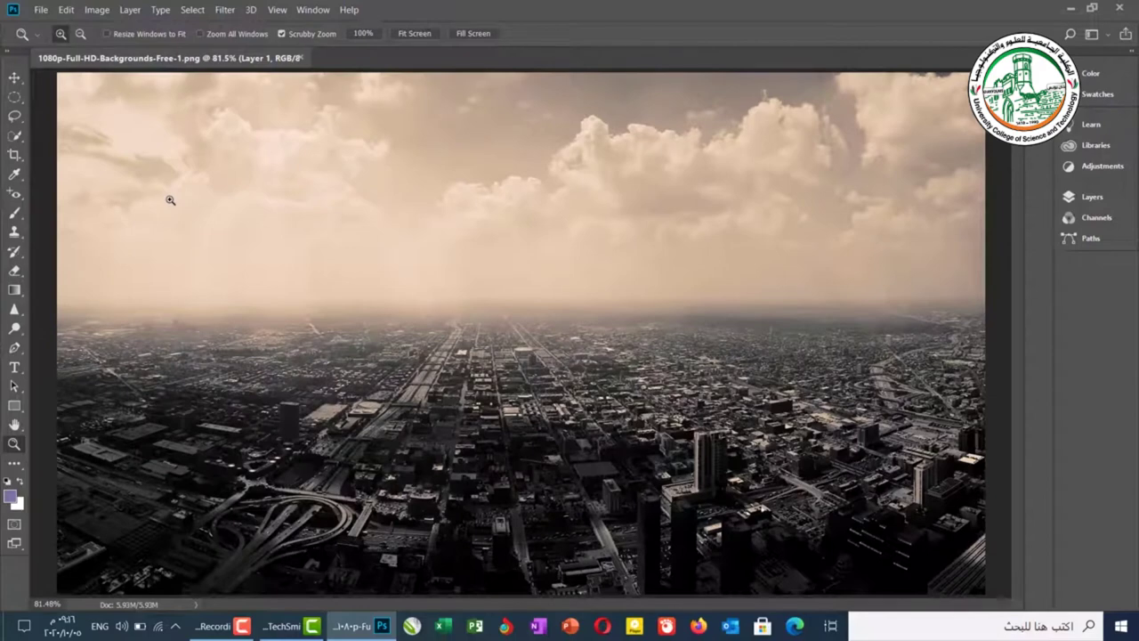
{"action": "key", "text": "ctrl+plus"}
{"action": "key", "text": "ctrl+plus"}
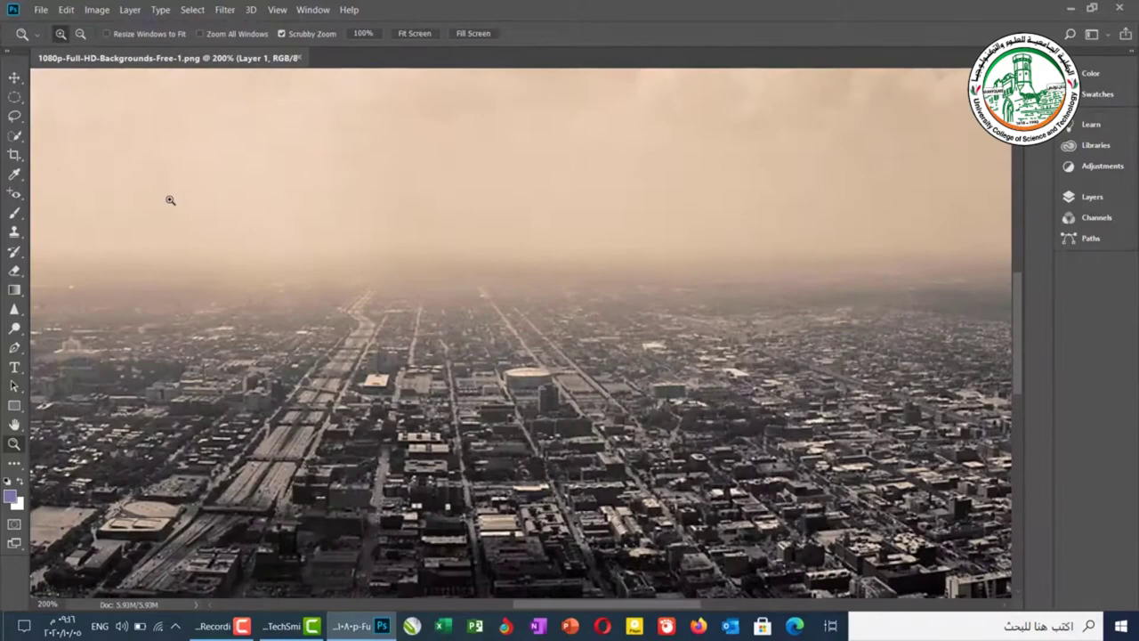
{"action": "key", "text": "ctrl+plus"}
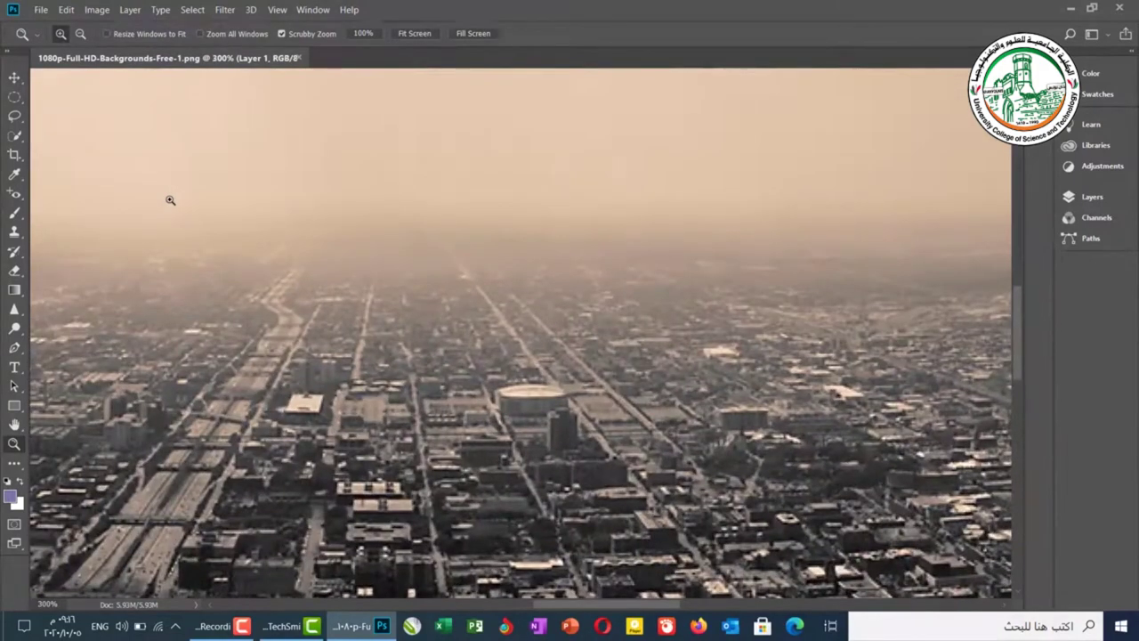
{"action": "key", "text": "ctrl+minus"}
{"action": "key", "text": "ctrl+minus"}
{"action": "key", "text": "ctrl+minus"}
{"action": "key", "text": "ctrl+minus"}
{"action": "key", "text": "ctrl+minus"}
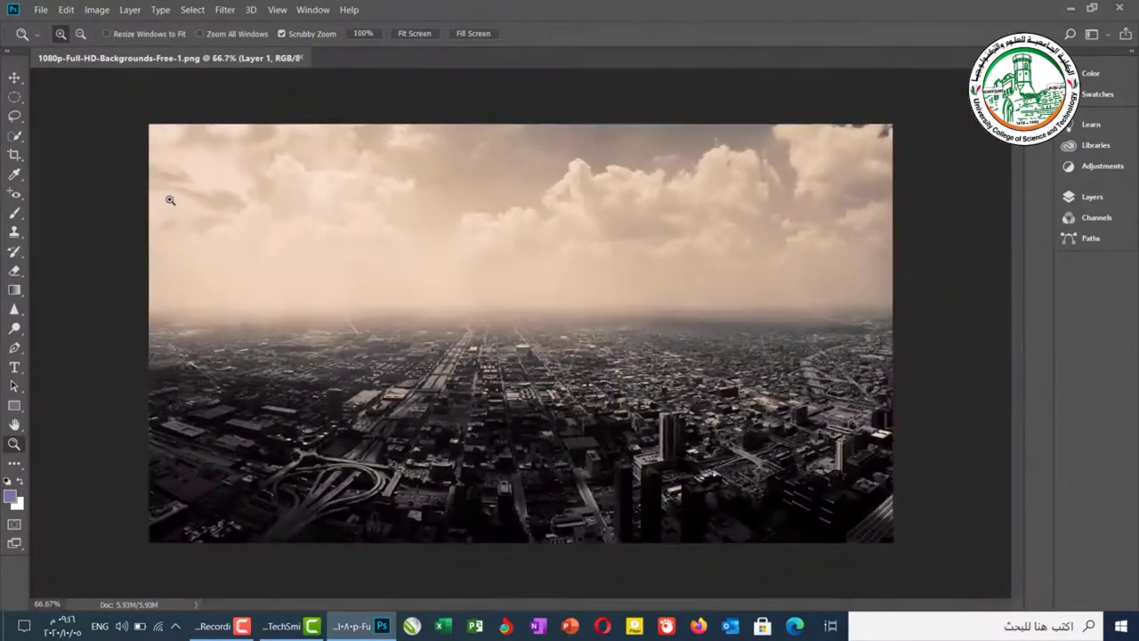
{"action": "key", "text": "ctrl+minus"}
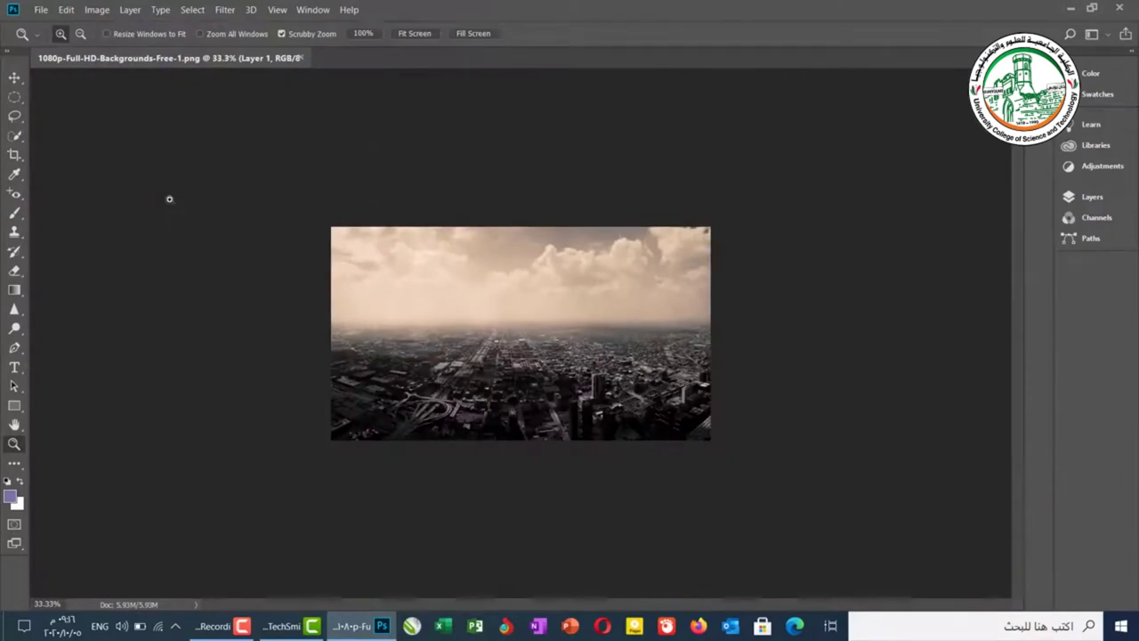
- Refit the whole image to the window and zoom out one level to 66.7% with the Zoom tool
{"action": "left_click", "coordinate": [169, 199]}
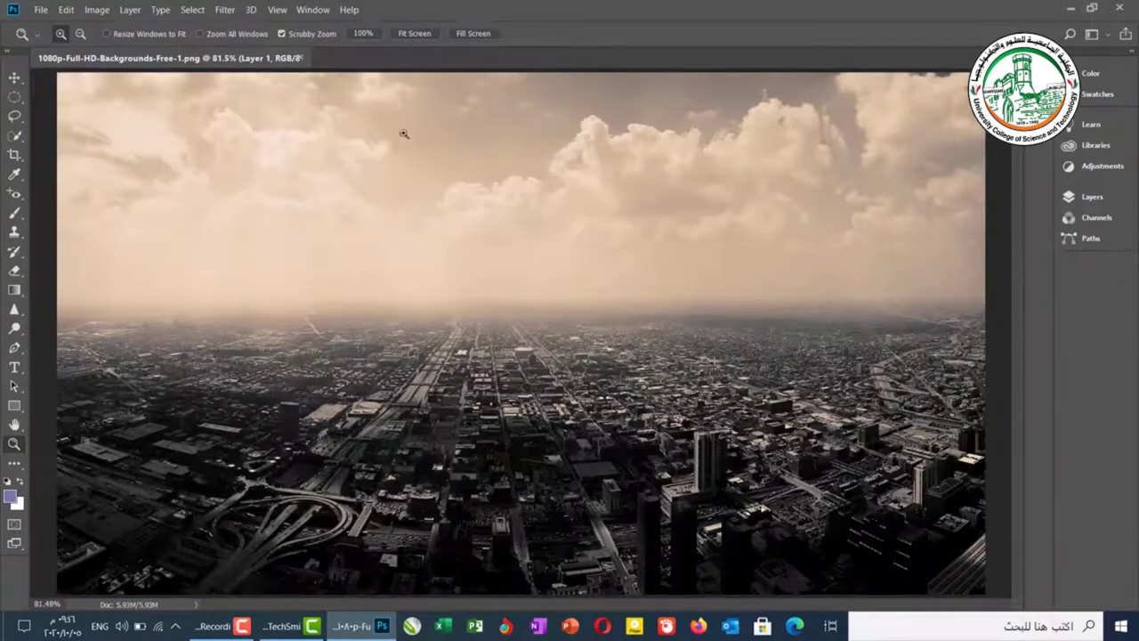
{"action": "left_click", "coordinate": [82, 34]}
{"action": "left_click", "coordinate": [253, 206]}
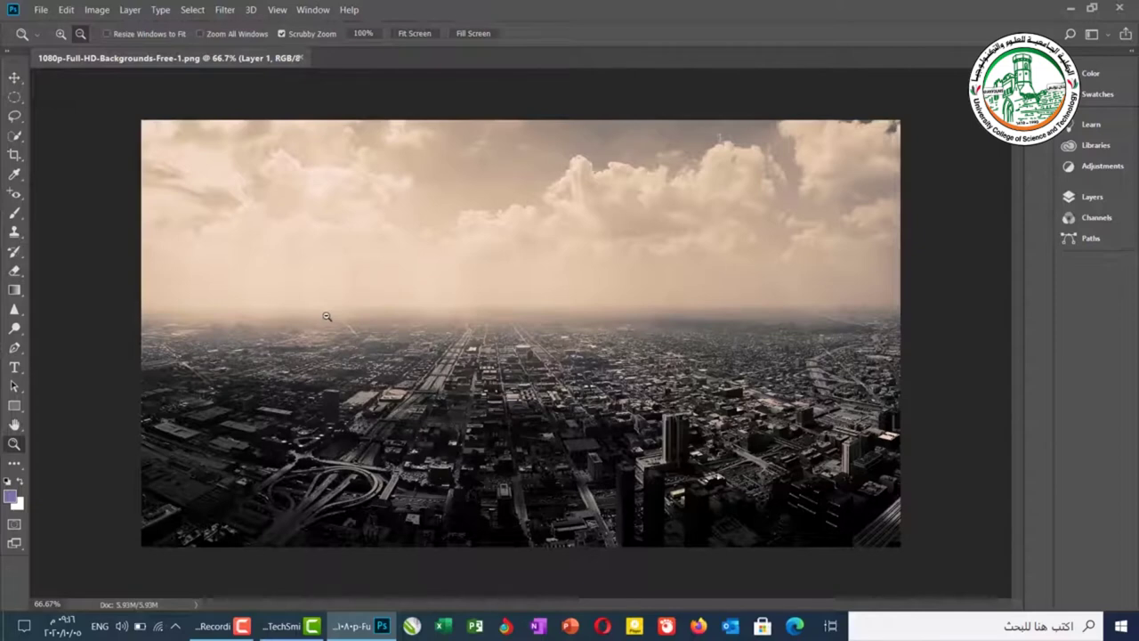
- Use Scrubby Zoom to scale the view continuously in and out, ending at about 56%
{"action": "left_click_drag", "start_coordinate": [326, 318], "coordinate": [827, 330]}
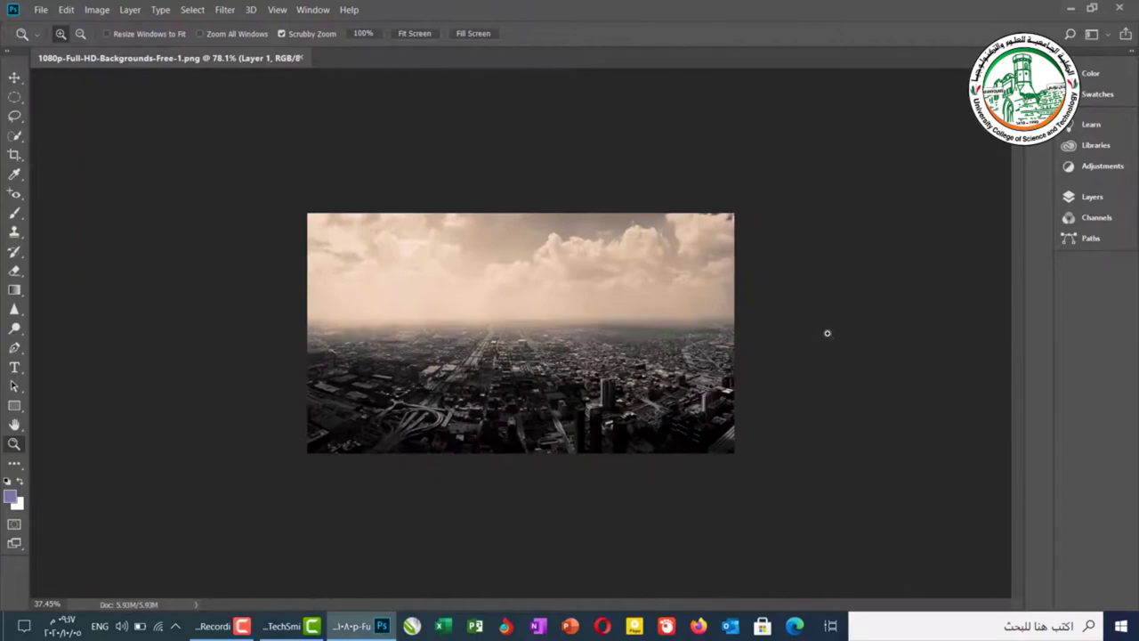
{"action": "left_click_drag", "start_coordinate": [443, 324], "coordinate": [467, 324]}
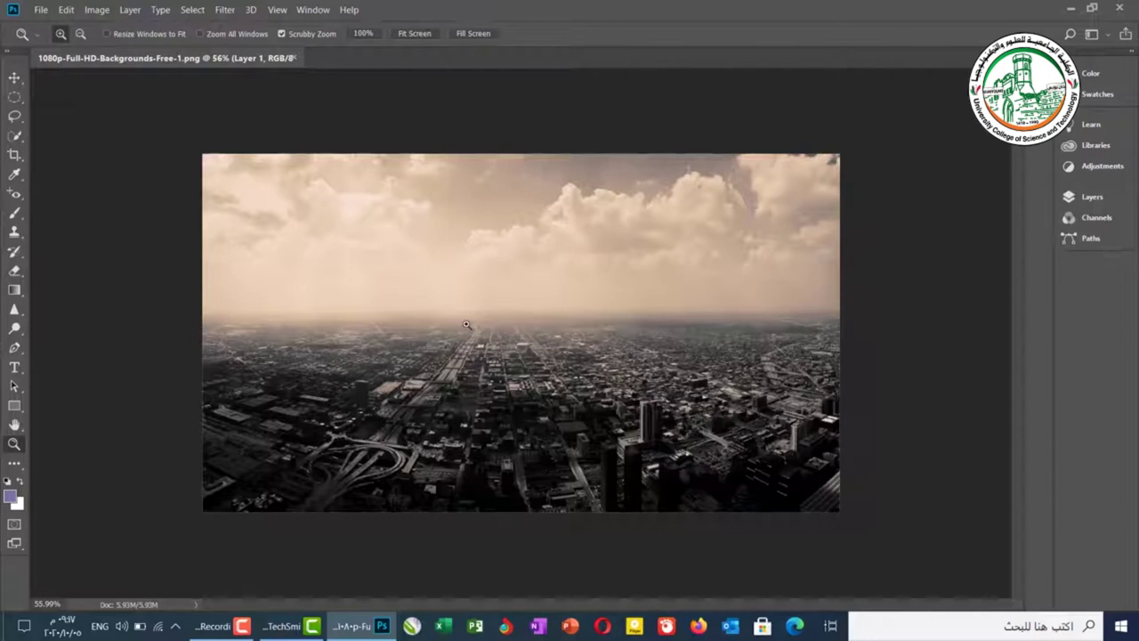
- Alternate between the Move and Zoom tools, zooming in to 66.7% and finishing with the Move tool active
{"action": "left_click", "coordinate": [13, 80]}
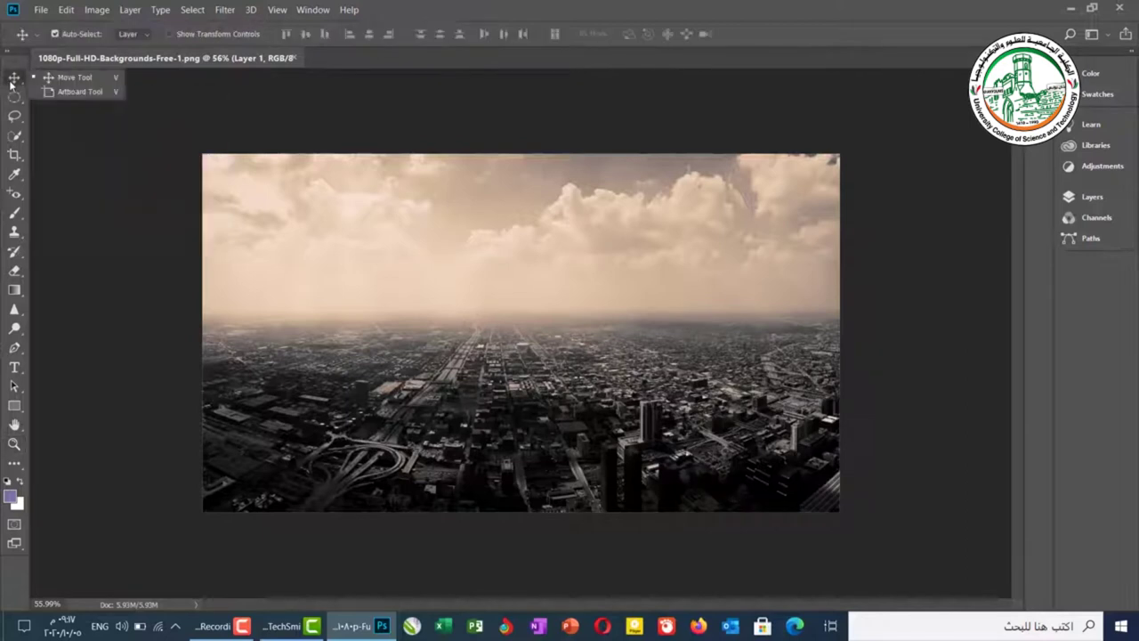
{"action": "left_click", "coordinate": [63, 79]}
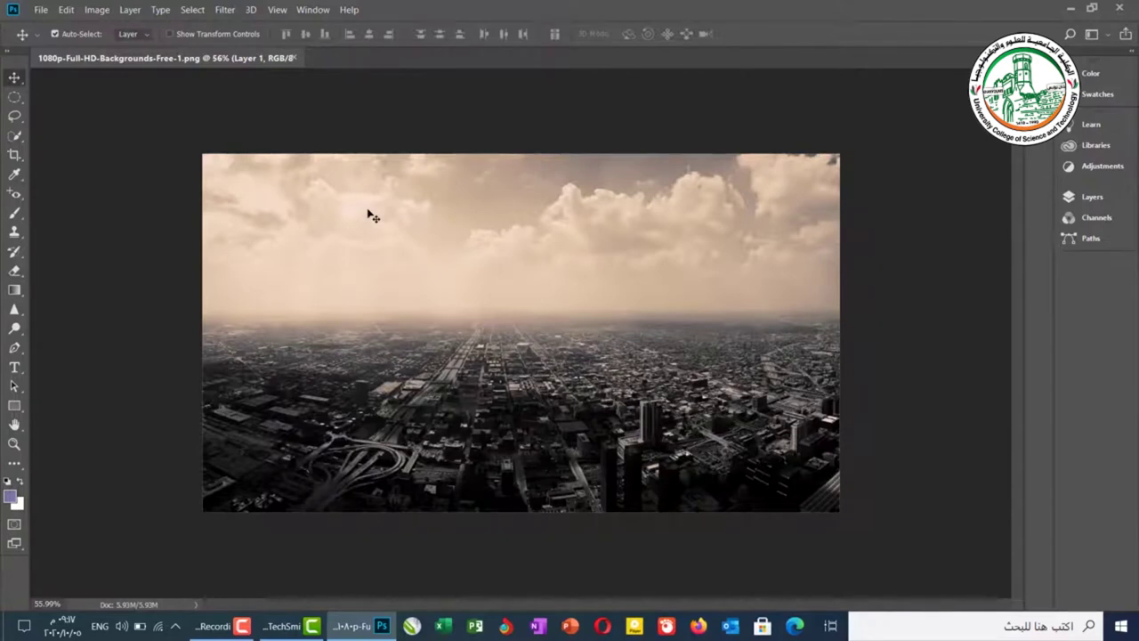
{"action": "left_click", "coordinate": [14, 444]}
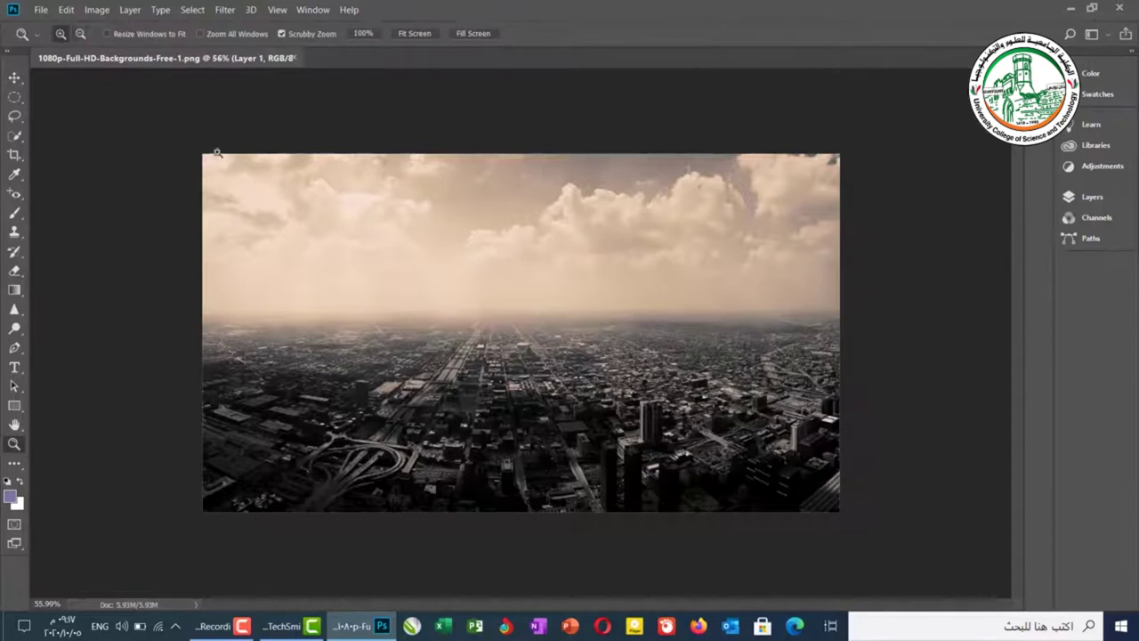
{"action": "left_click", "coordinate": [389, 314]}
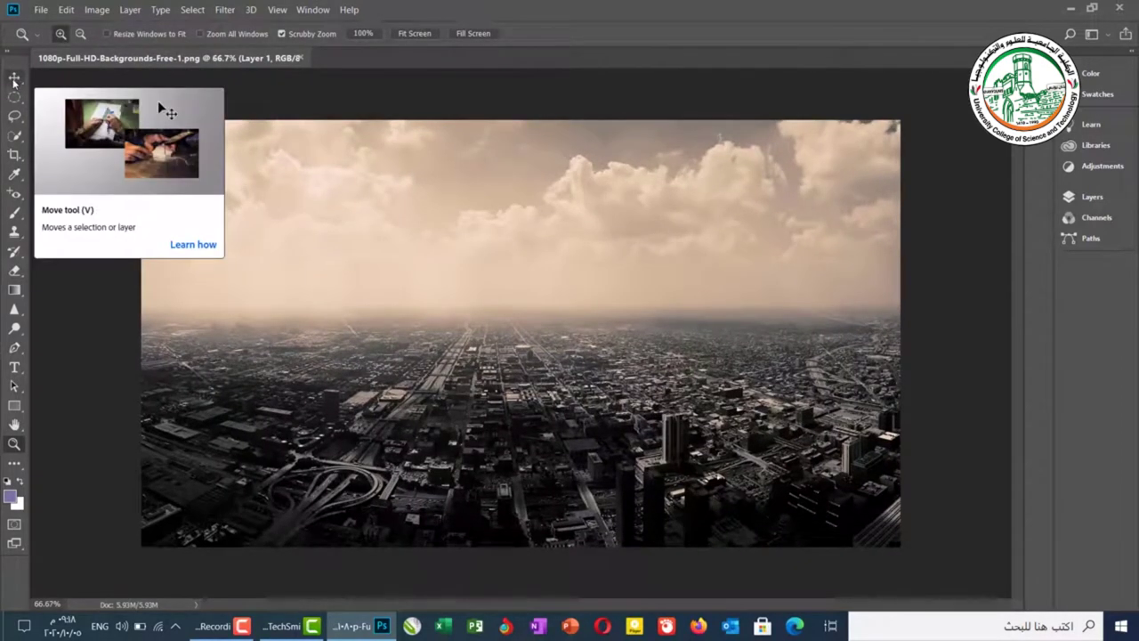
{"action": "left_click", "coordinate": [14, 79]}
{"action": "left_click", "coordinate": [73, 78]}
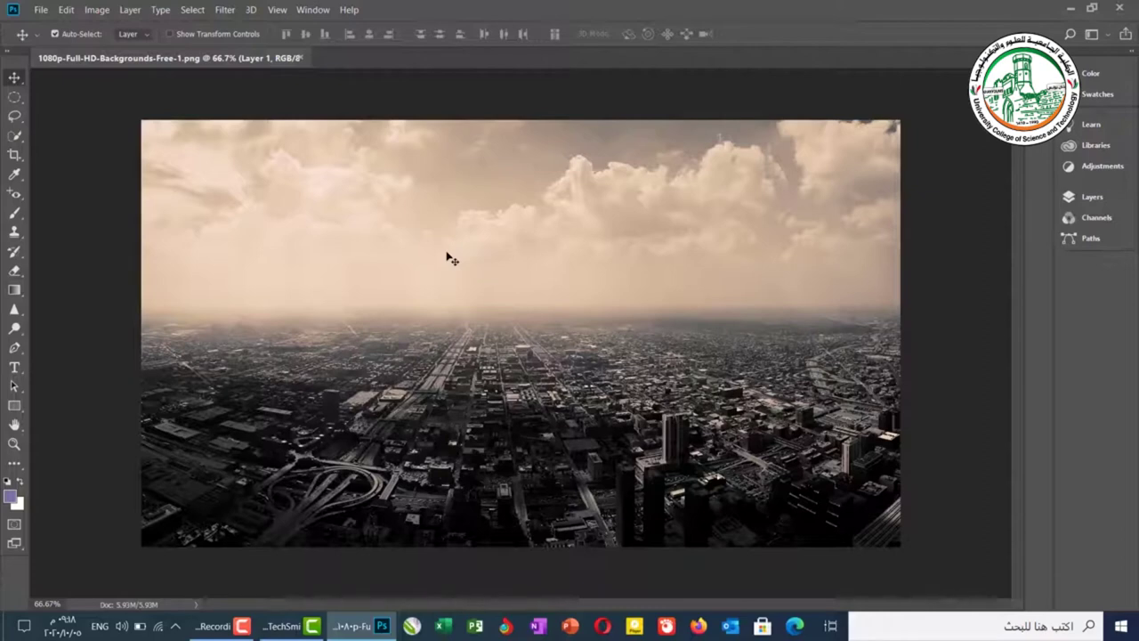
- With the Move tool still active, temporarily invoke zooming and enlarge the sky to 400%
{"action": "key", "text": "ctrl"}
{"action": "key", "text": "z"}
{"action": "left_click", "coordinate": [464, 264]}
{"action": "left_click", "coordinate": [464, 264]}
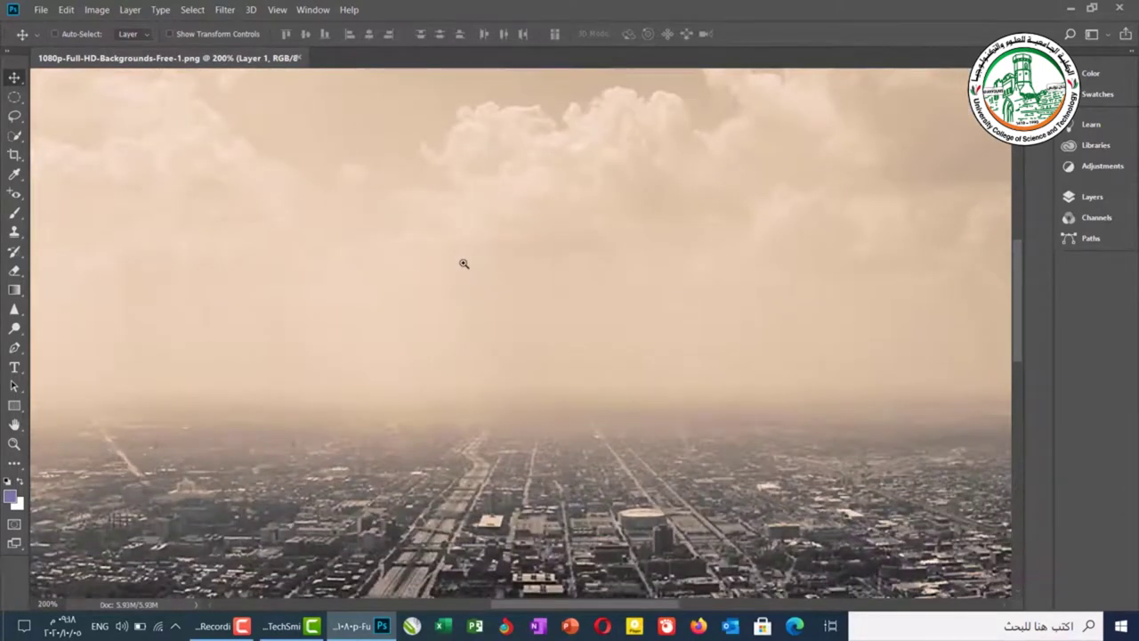
{"action": "left_click", "coordinate": [464, 263]}
{"action": "left_click", "coordinate": [464, 264]}
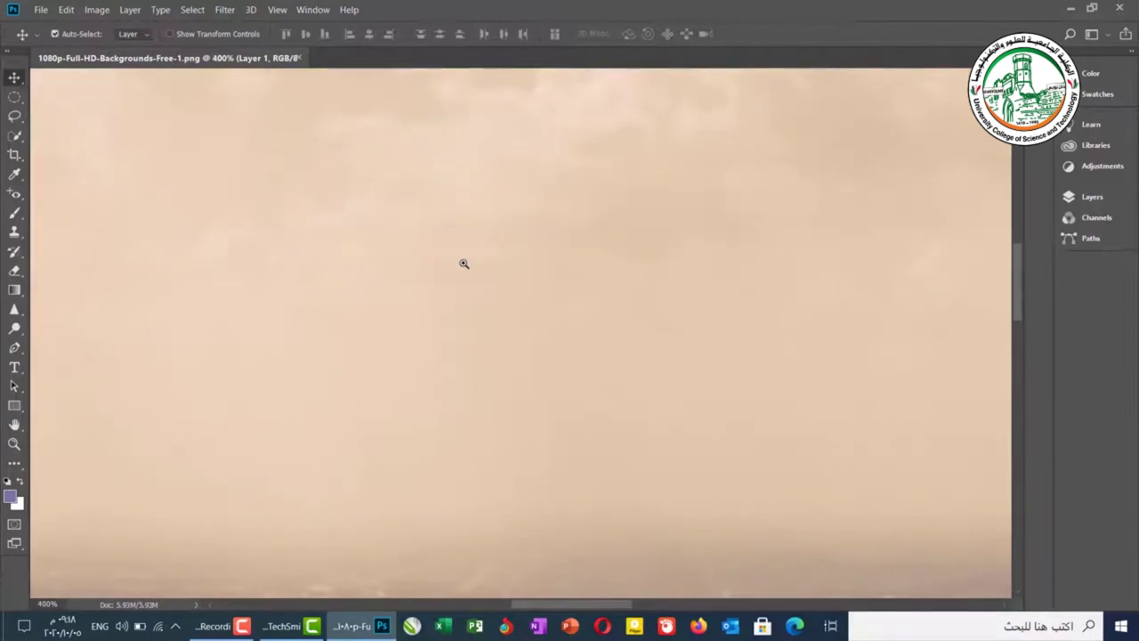
- Temporarily invoke zooming out from the Move tool and reduce the view to 50%
{"action": "key", "text": "ctrl"}
{"action": "left_click", "coordinate": [450, 254], "text": "alt"}
{"action": "left_click", "coordinate": [450, 254], "text": "alt"}
{"action": "left_click", "coordinate": [450, 254], "text": "alt"}
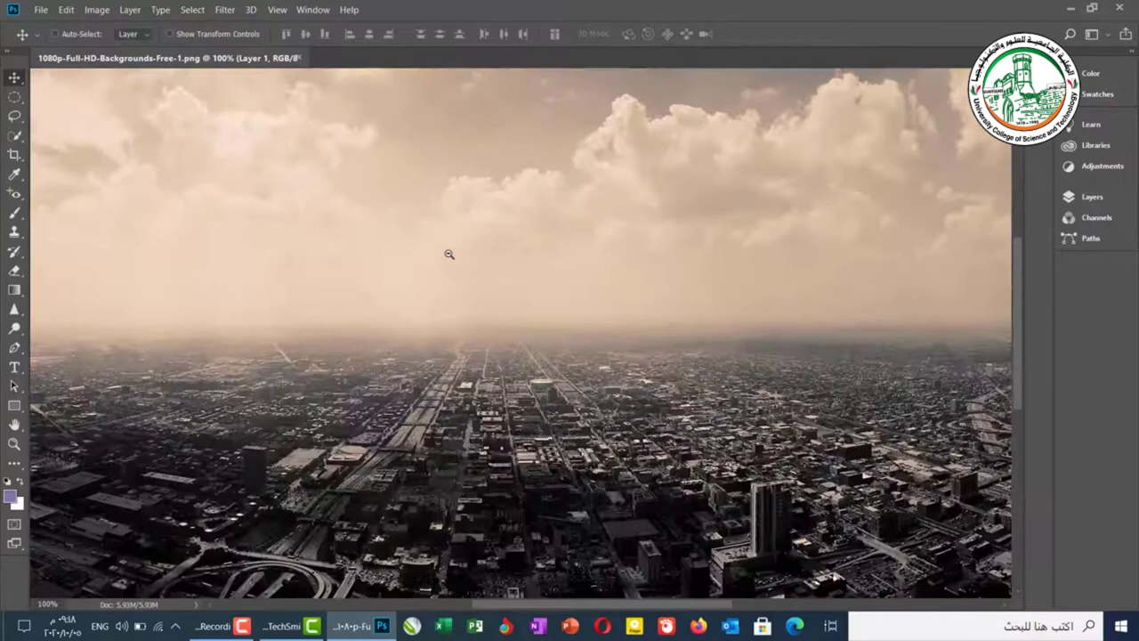
{"action": "left_click", "coordinate": [450, 253], "text": "alt"}
{"action": "left_click", "coordinate": [450, 254], "text": "alt"}
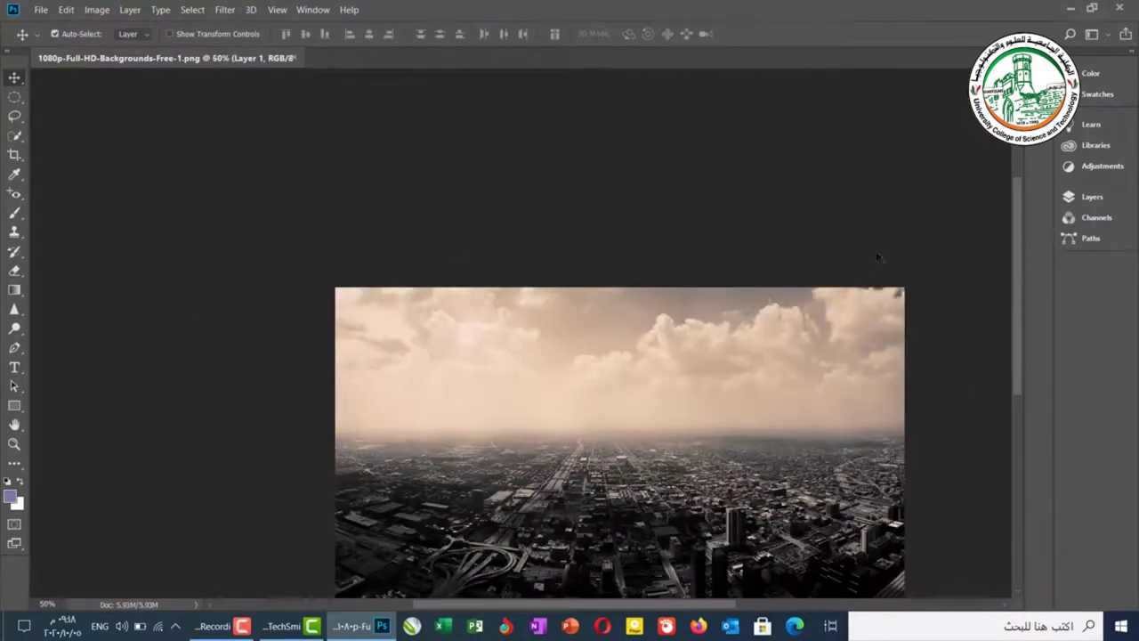
- Zoom in on the clouds to 100% while keeping the Move tool active
{"action": "left_click_drag", "start_coordinate": [1013, 221], "coordinate": [1016, 253]}
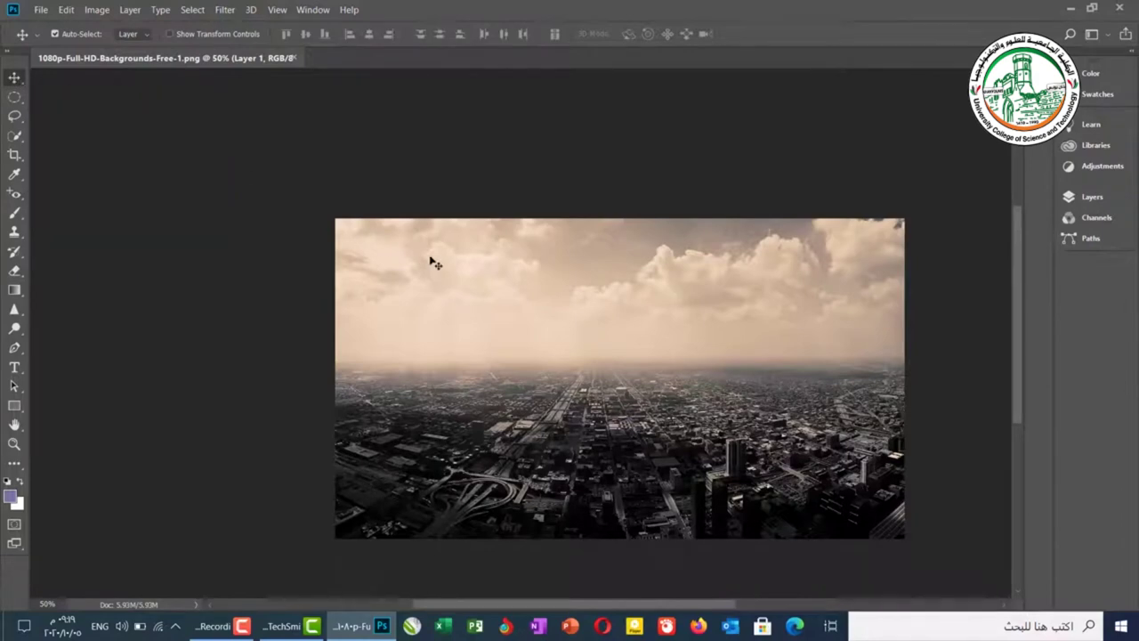
{"action": "key", "text": "ctrl"}
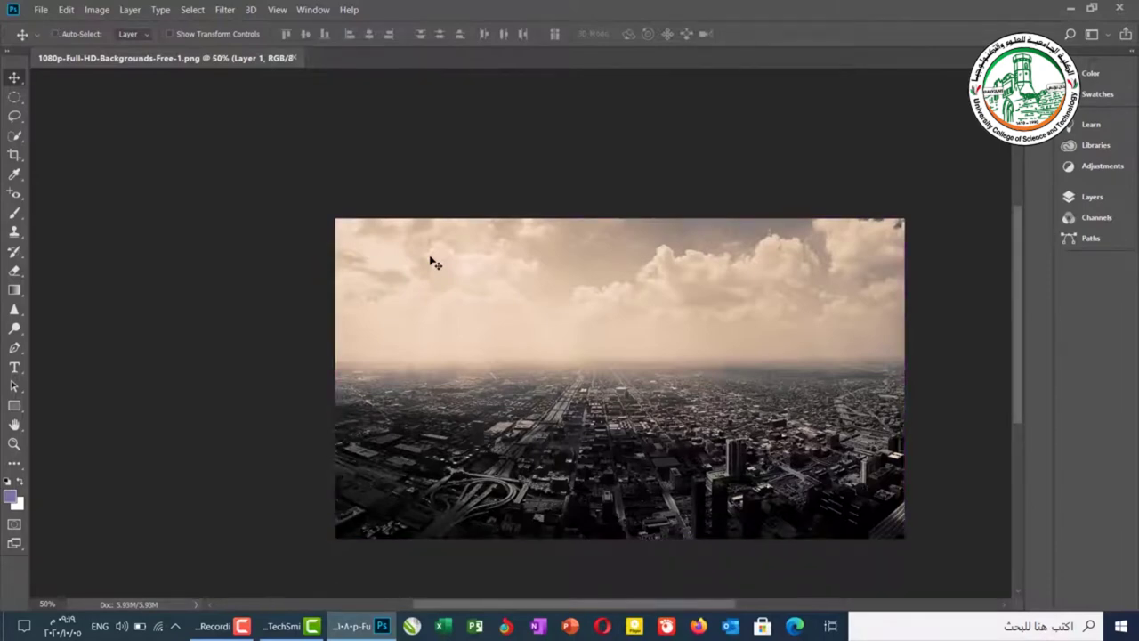
{"action": "left_click", "coordinate": [430, 259], "text": "ctrl"}
{"action": "left_click", "coordinate": [431, 257], "text": "ctrl"}
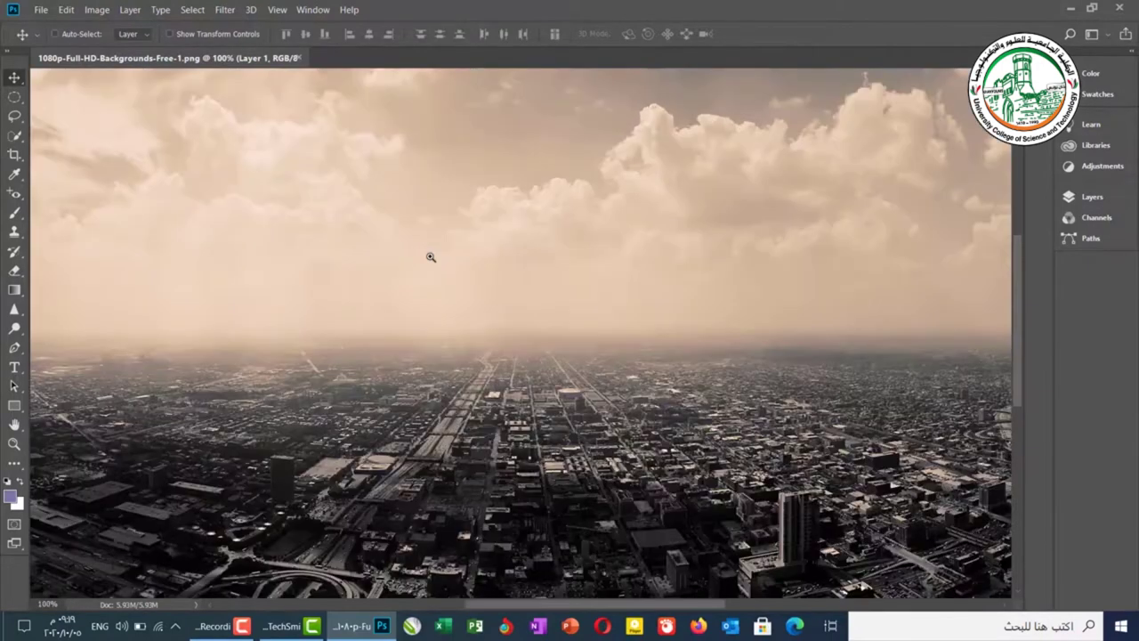
- Temporarily zoom out from the Move tool, and scrub the view to about 61.6% with the Zoom tool
{"action": "key", "text": "ctrl"}
{"action": "key", "text": "ctrl"}
{"action": "left_click", "coordinate": [431, 257], "text": "alt"}
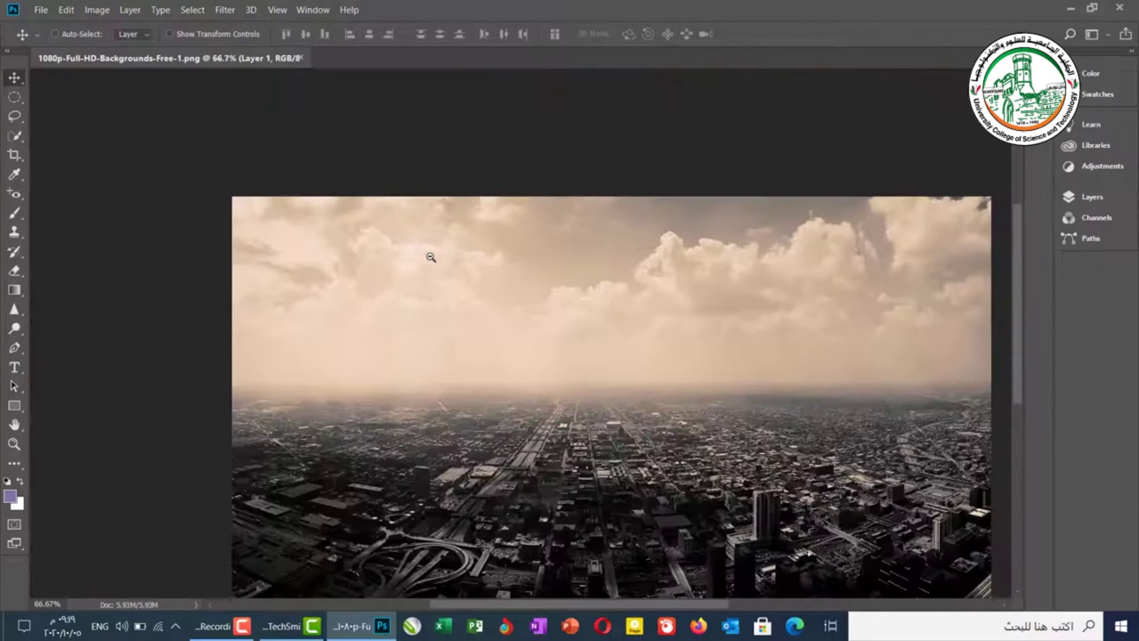
{"action": "left_click", "coordinate": [431, 258], "text": "alt"}
{"action": "key", "text": "z"}
{"action": "left_click_drag", "start_coordinate": [433, 255], "coordinate": [490, 125]}
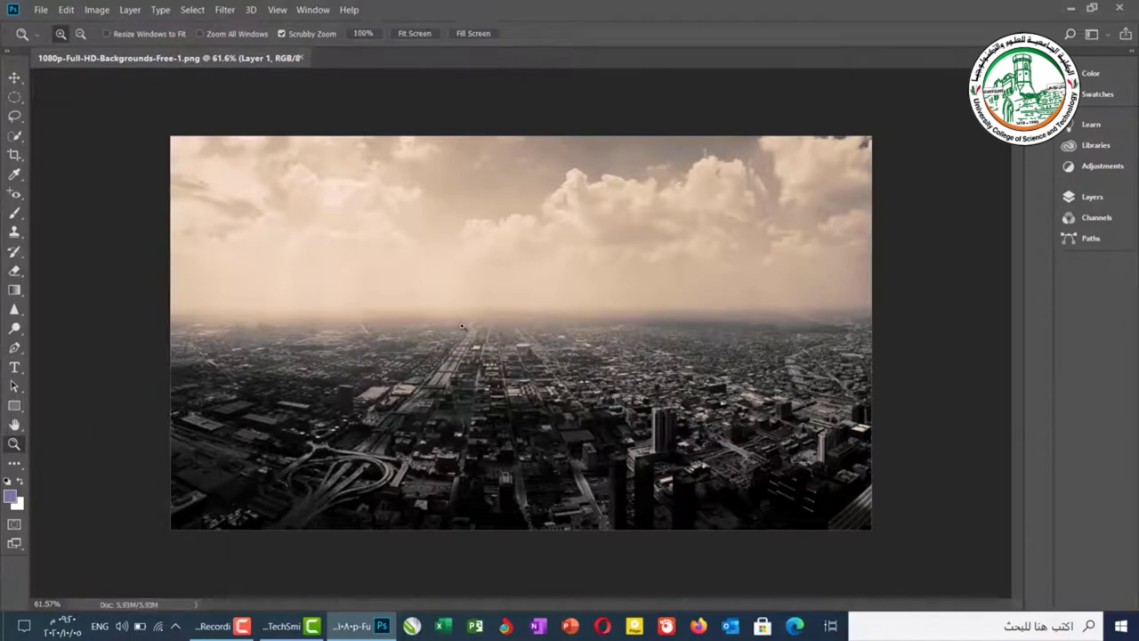
- With the Hand tool active, try the Fill Screen view and return the image to the Fit Screen view
{"action": "left_click", "coordinate": [14, 427]}
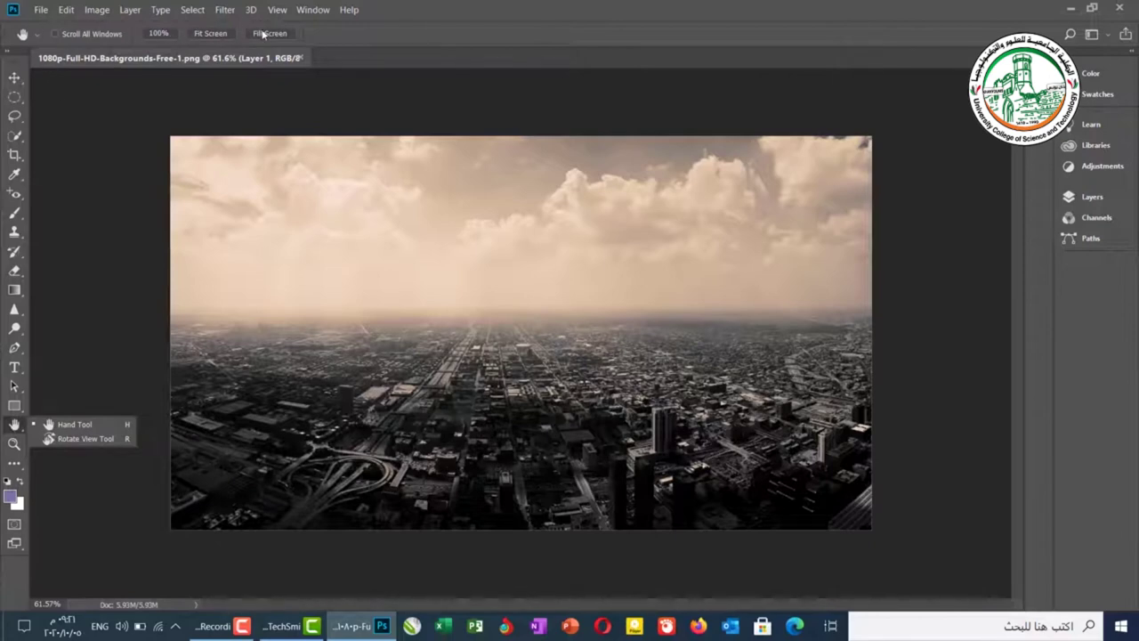
{"action": "left_click", "coordinate": [210, 34]}
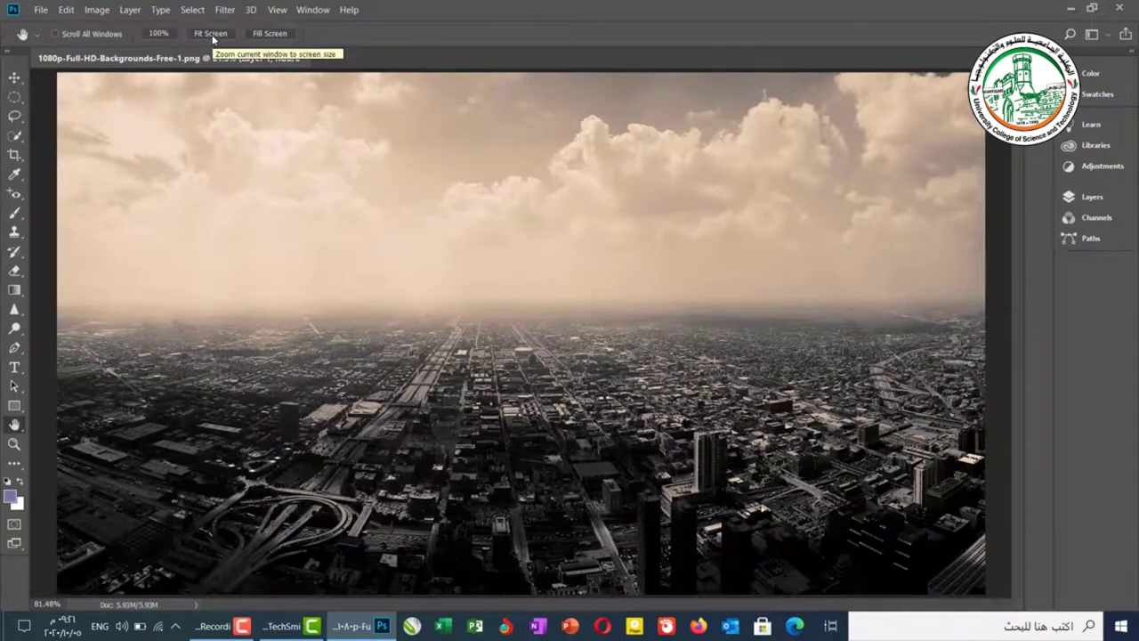
{"action": "left_click", "coordinate": [269, 34]}
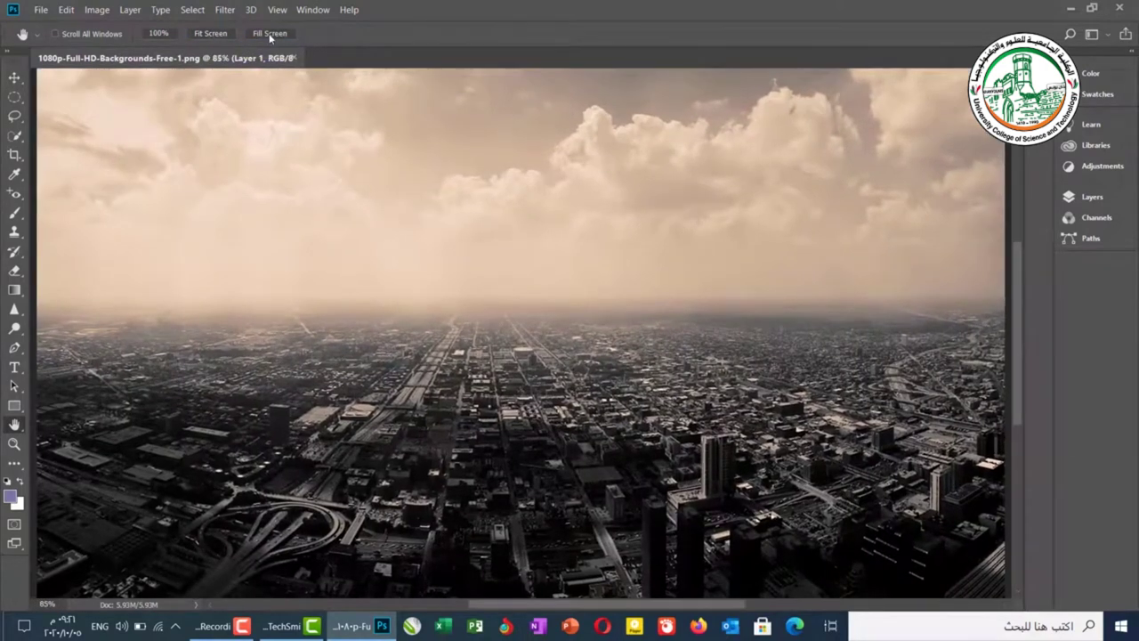
{"action": "left_click", "coordinate": [218, 37]}
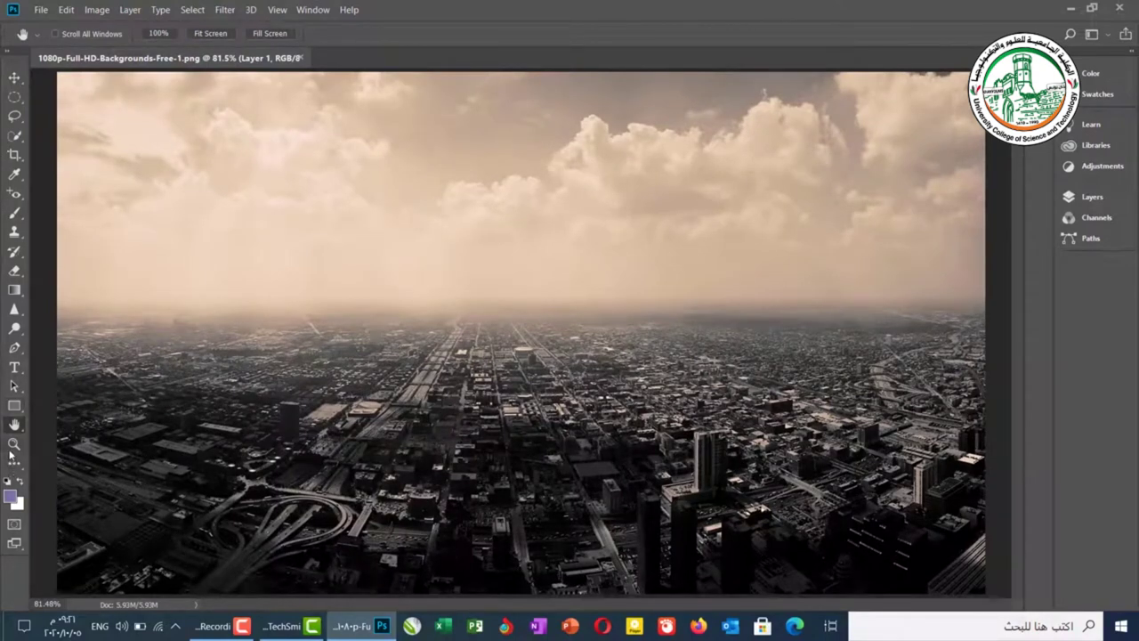
- Zoom in on the clouds to 300% with the Zoom tool
{"action": "left_click", "coordinate": [14, 444]}
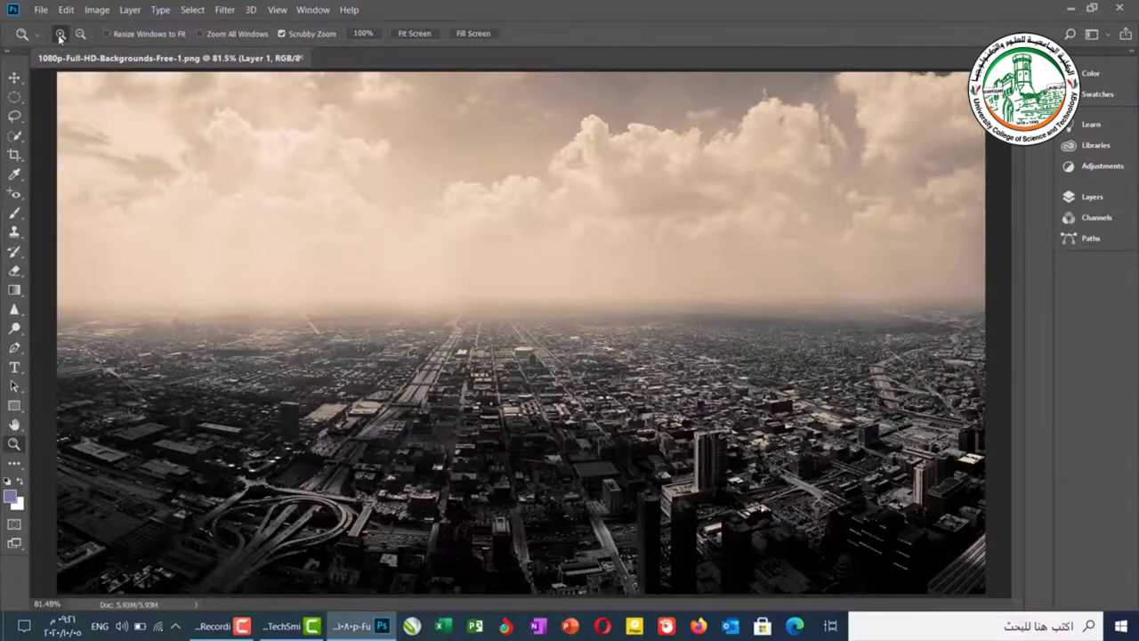
{"action": "left_click", "coordinate": [509, 216]}
{"action": "left_click", "coordinate": [509, 216]}
{"action": "left_click", "coordinate": [509, 216]}
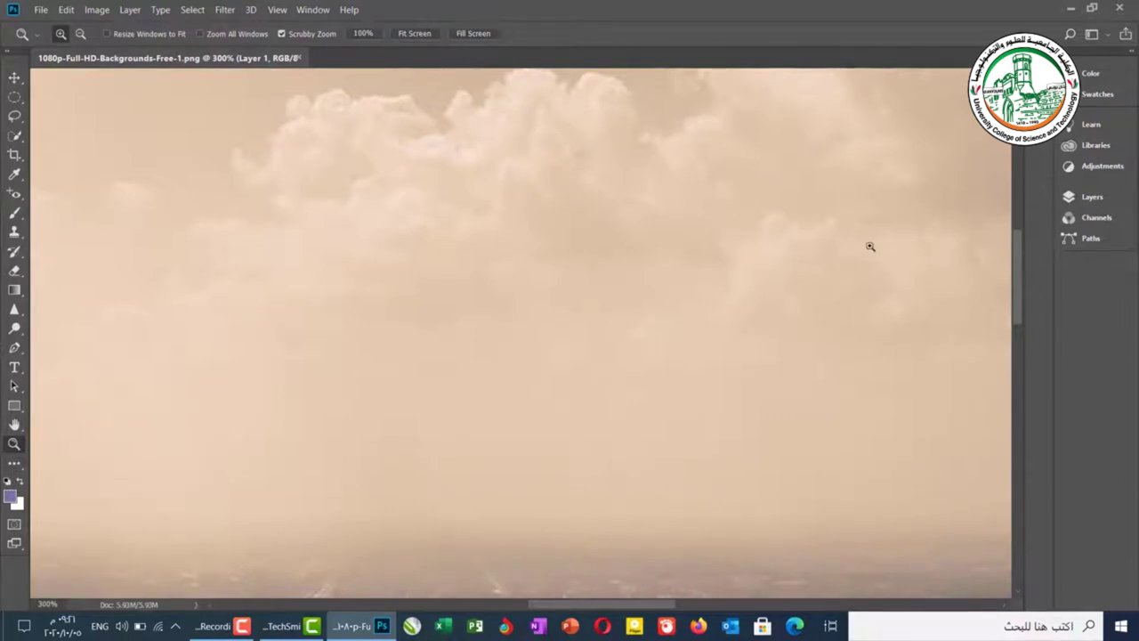
- Pan across the clouds and city at 300% while keeping the Zoom tool active, and fit the whole image to the screen
{"action": "left_click_drag", "start_coordinate": [913, 149], "coordinate": [689, 326]}
{"action": "left_click_drag", "start_coordinate": [306, 477], "coordinate": [374, 410]}
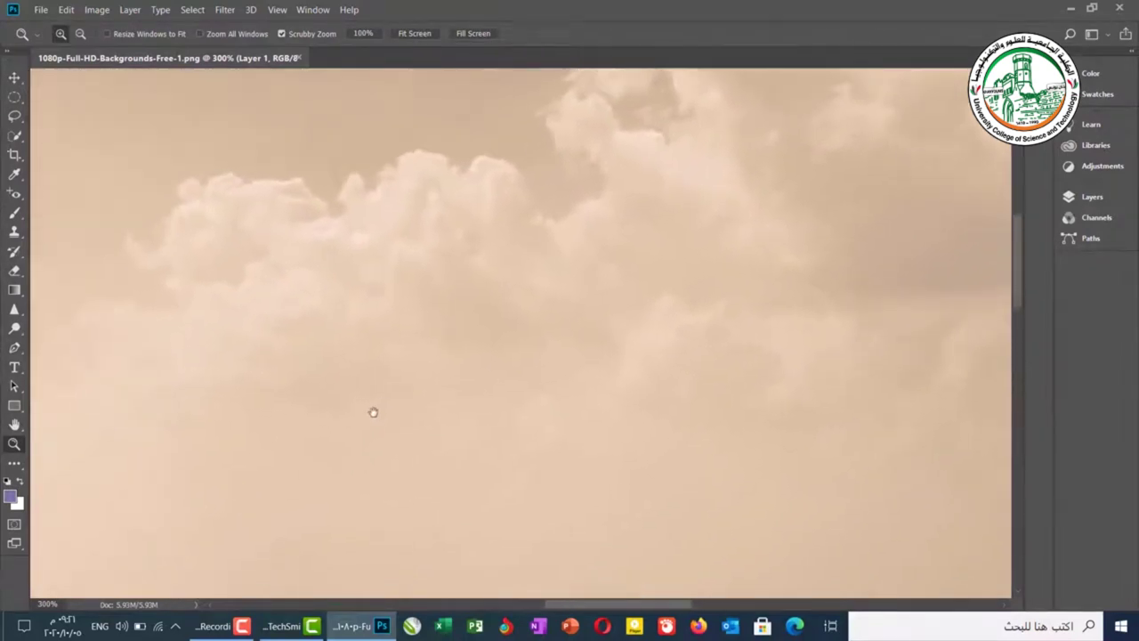
{"action": "left_click_drag", "start_coordinate": [183, 579], "coordinate": [285, 458]}
{"action": "left_click_drag", "start_coordinate": [181, 580], "coordinate": [449, 312]}
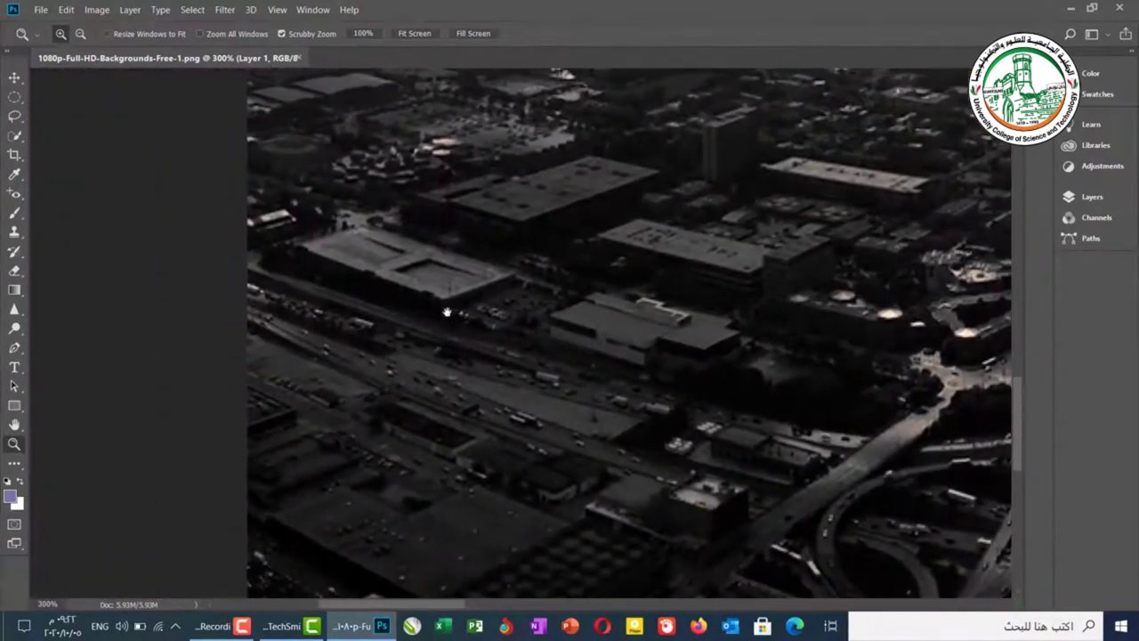
{"action": "left_click_drag", "start_coordinate": [336, 320], "coordinate": [457, 320]}
{"action": "left_click_drag", "start_coordinate": [610, 320], "coordinate": [466, 341]}
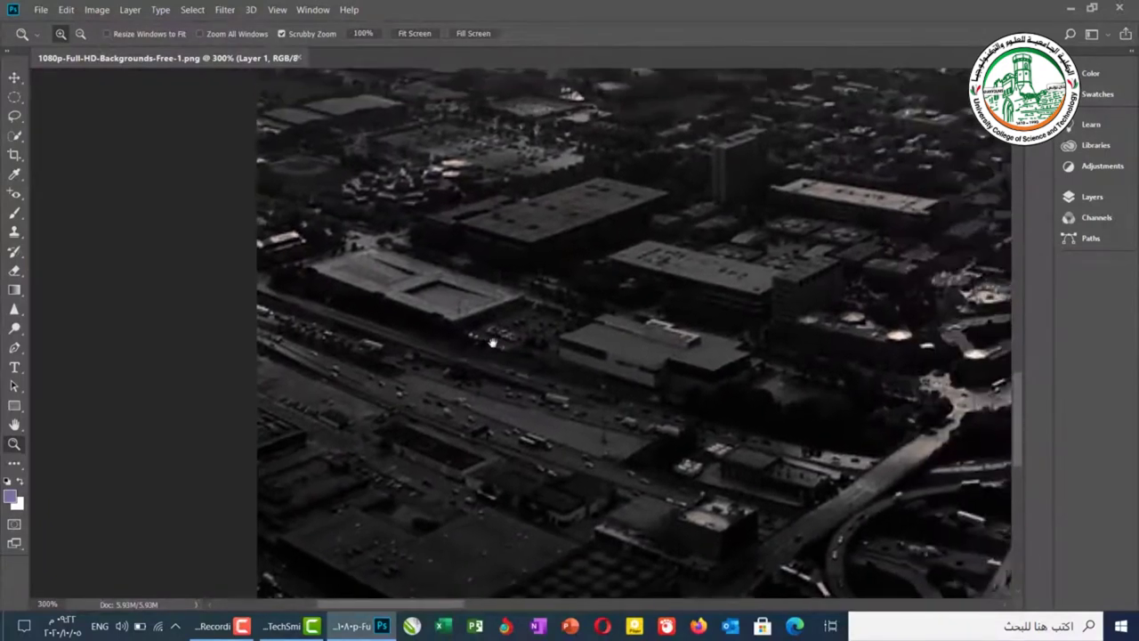
{"action": "left_click_drag", "start_coordinate": [631, 324], "coordinate": [645, 372]}
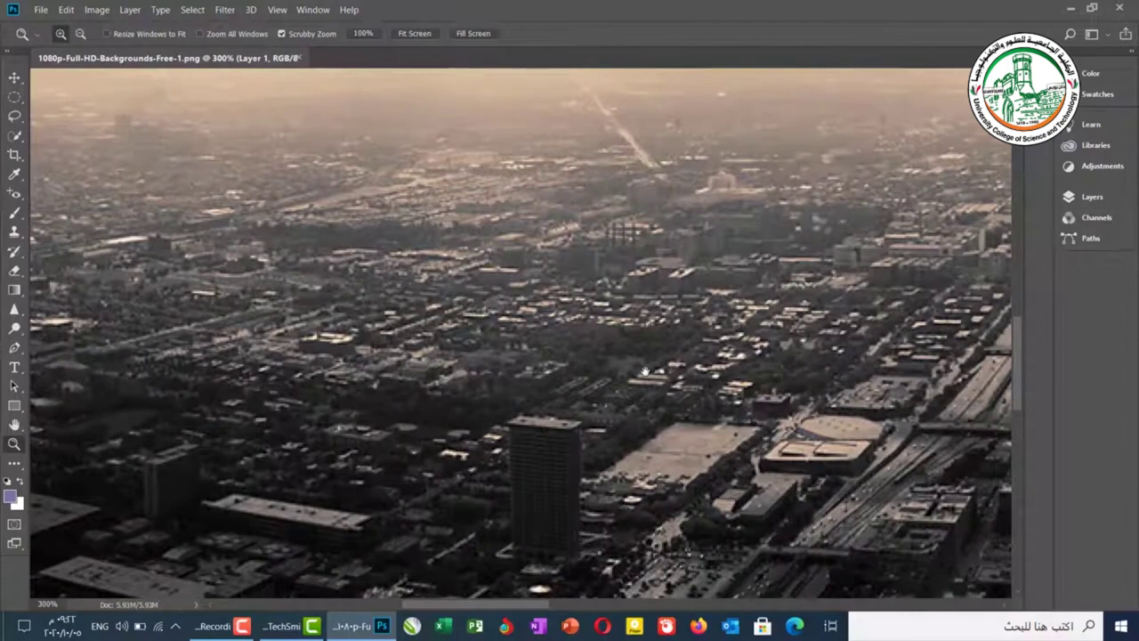
{"action": "left_click", "coordinate": [414, 33]}
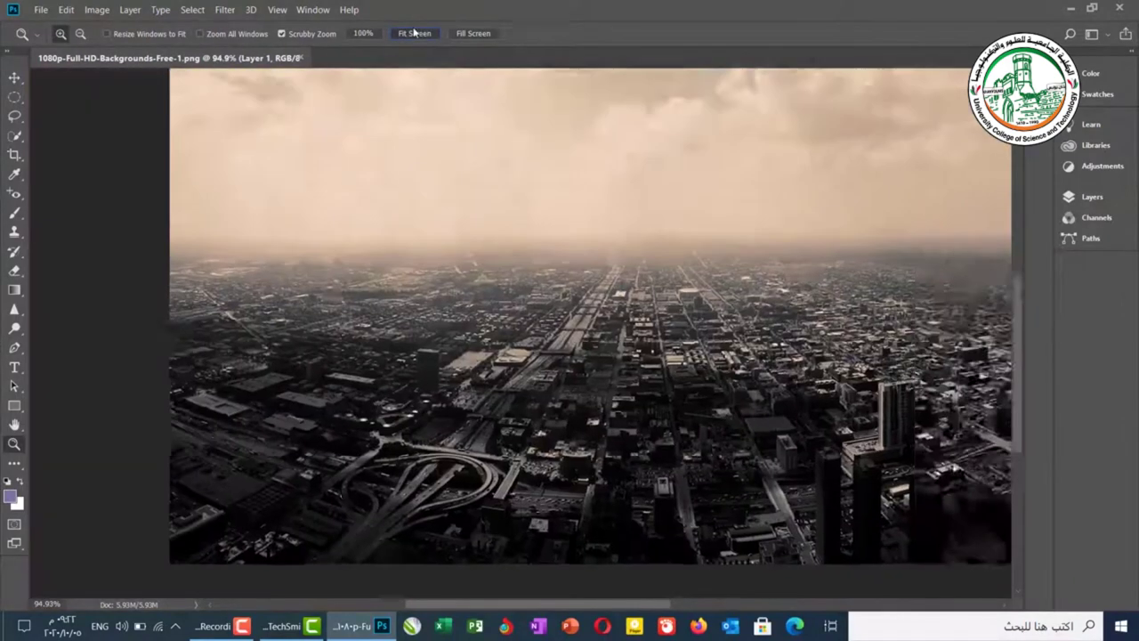